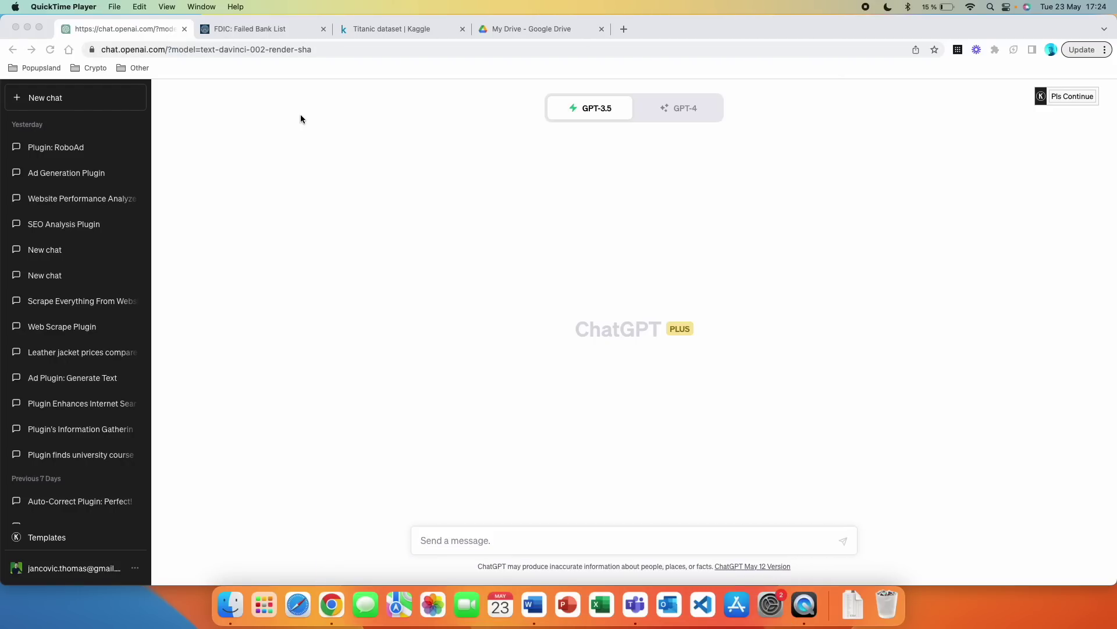
- Look over the FDIC Failed Bank List page and select its web address for use as the dataset link
click(263, 31)
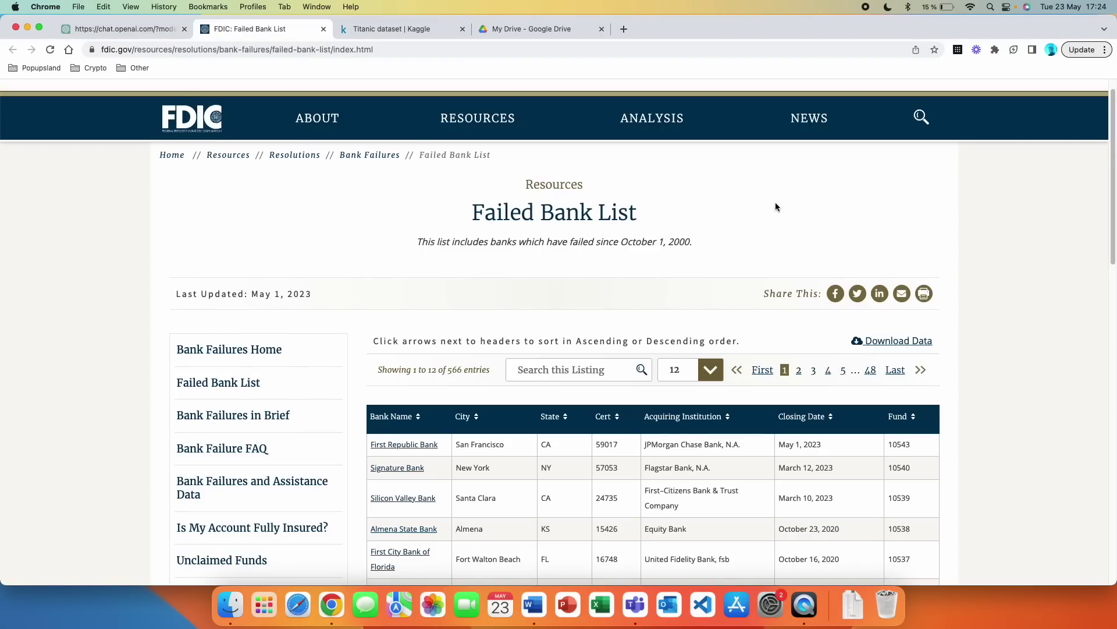
click(276, 49)
click(130, 34)
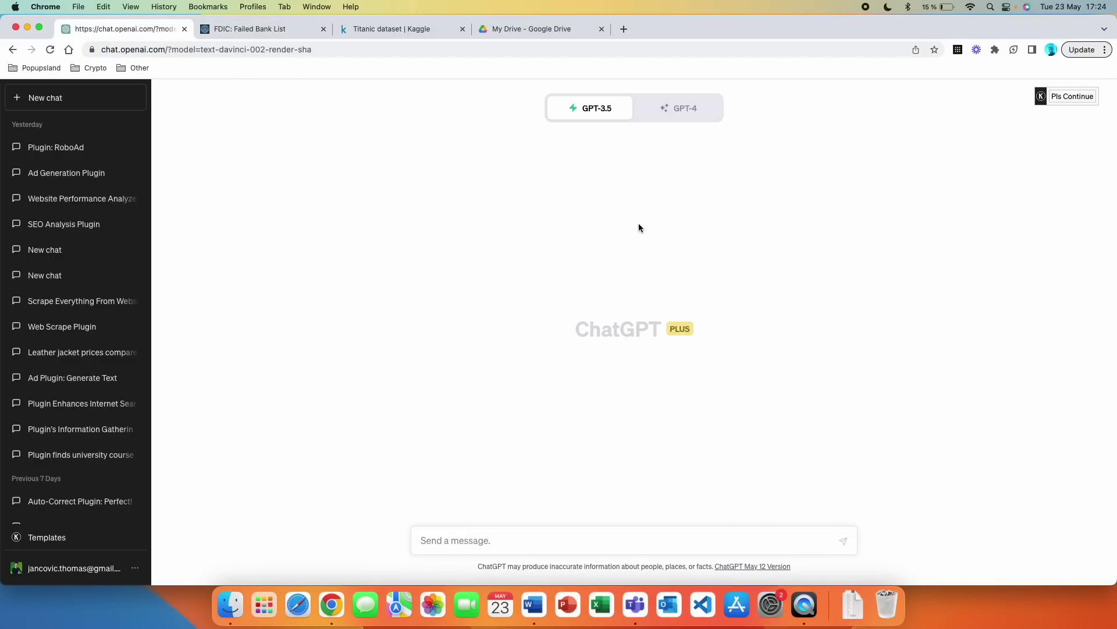
click(265, 30)
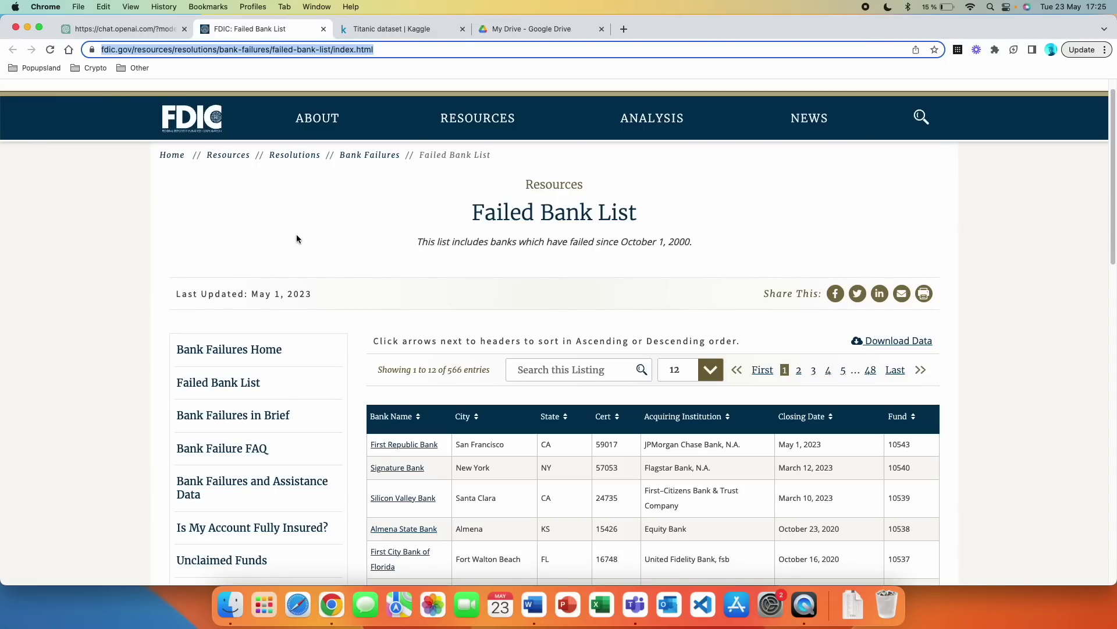
key(ctrl+shift+Tab)
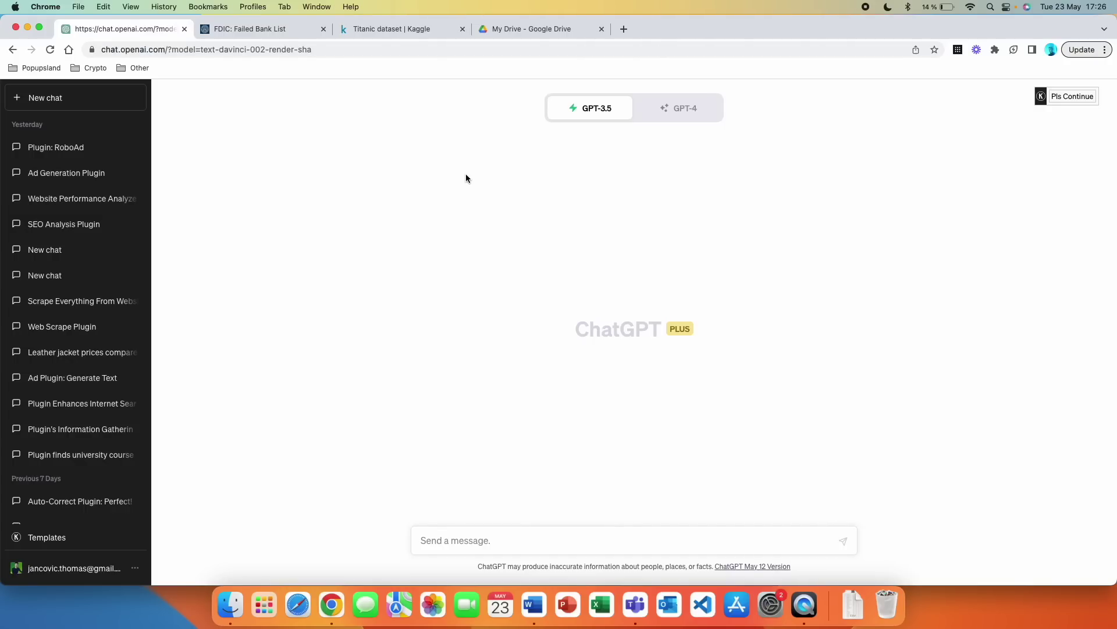
- Switch the chat model to GPT-4 with Plugins and open the plugin store
click(696, 110)
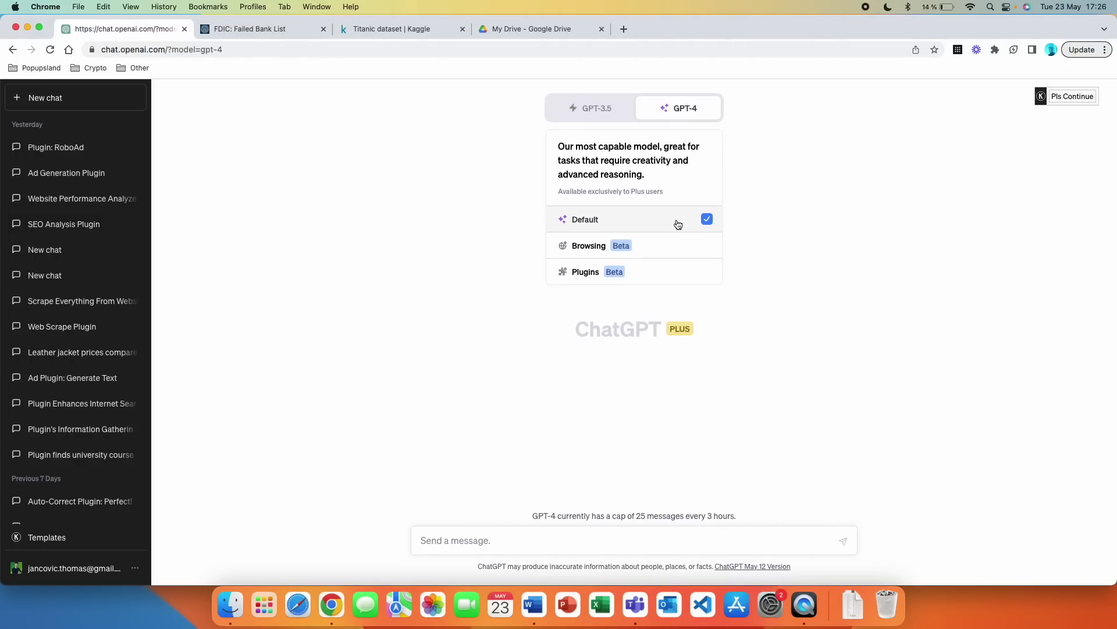
click(685, 266)
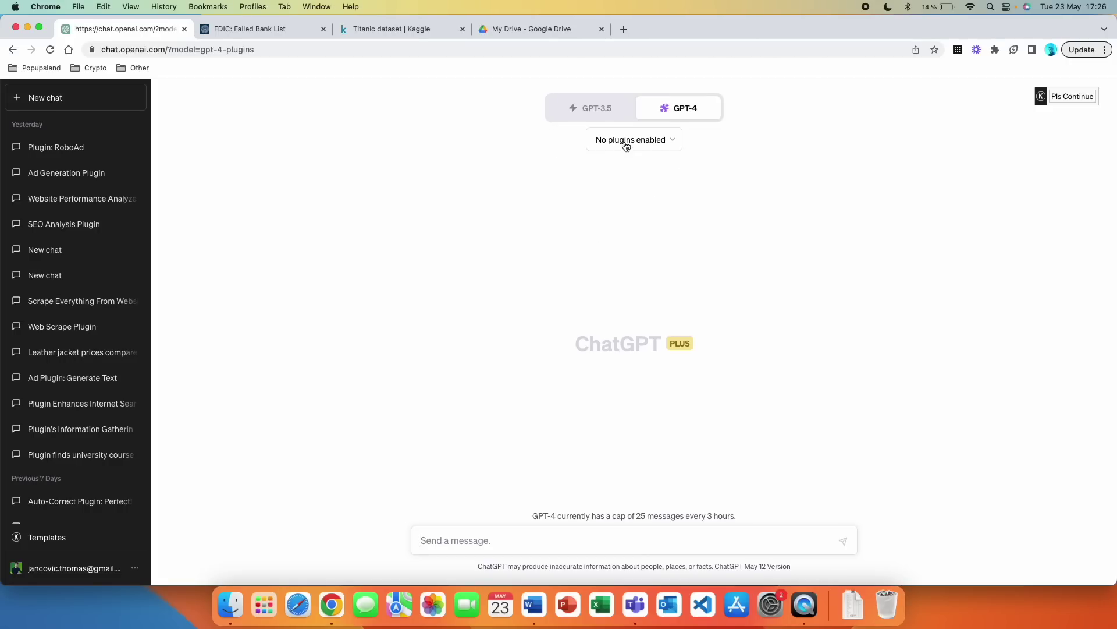
click(637, 150)
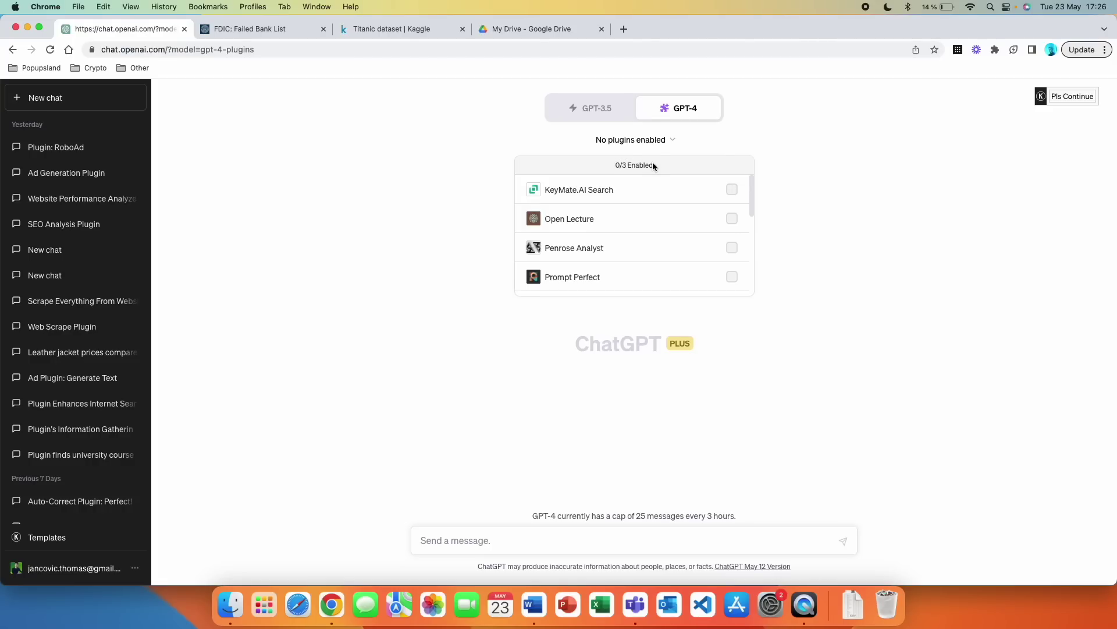
scroll(698, 215, down, 5)
scroll(644, 217, up, 5)
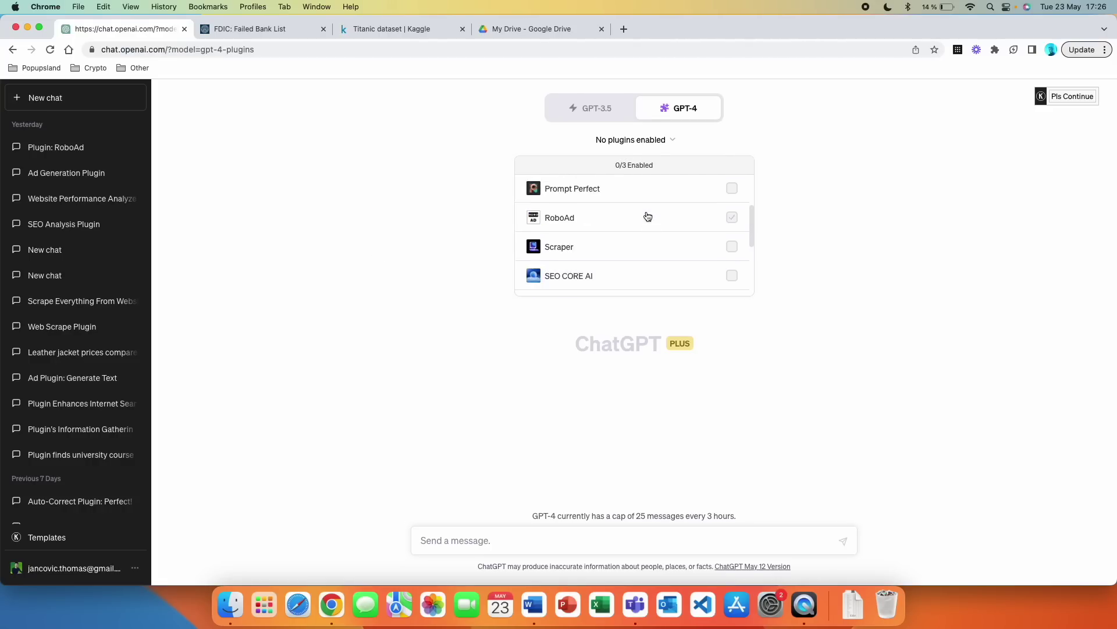
scroll(650, 217, down, 2)
scroll(650, 221, down, 4)
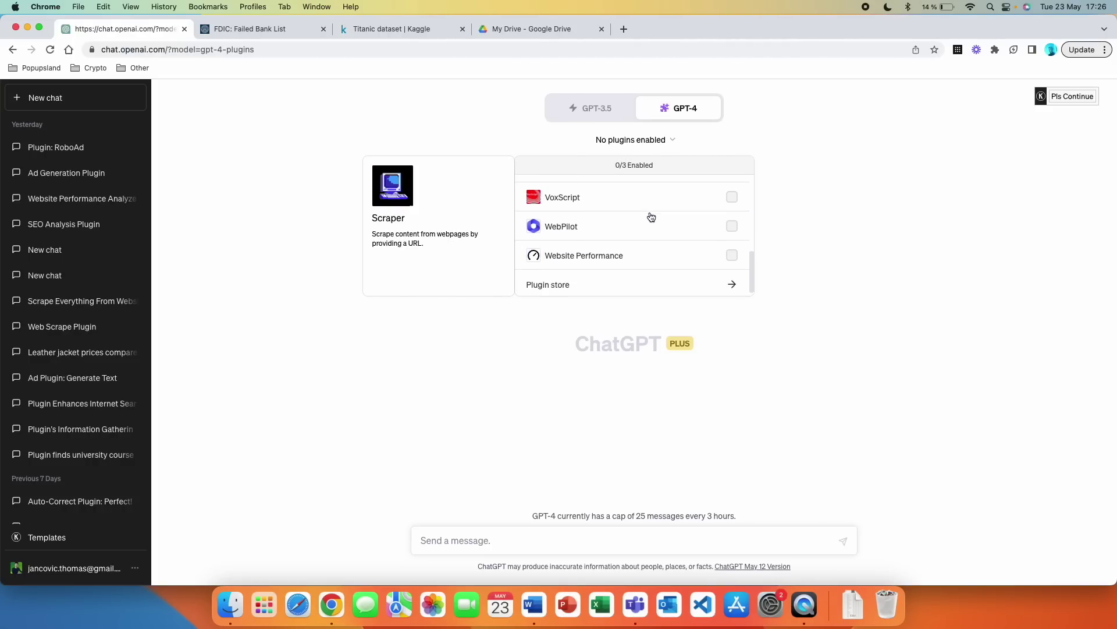
click(632, 285)
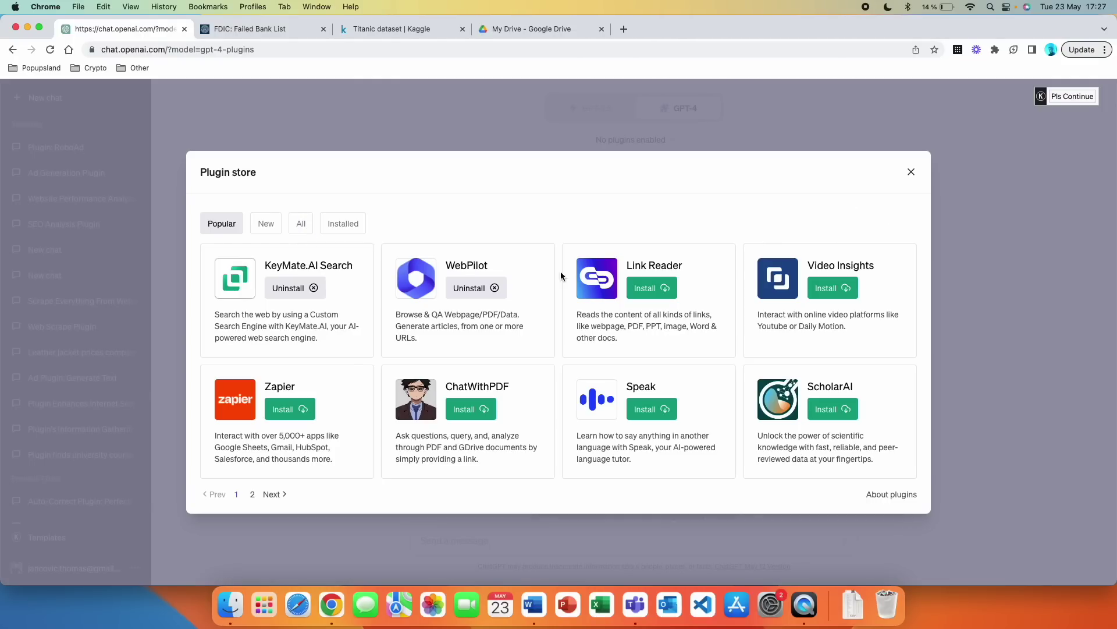
- Install the Noteable plugin from the store's complete plugin list, logging in to Noteable with Google
click(310, 232)
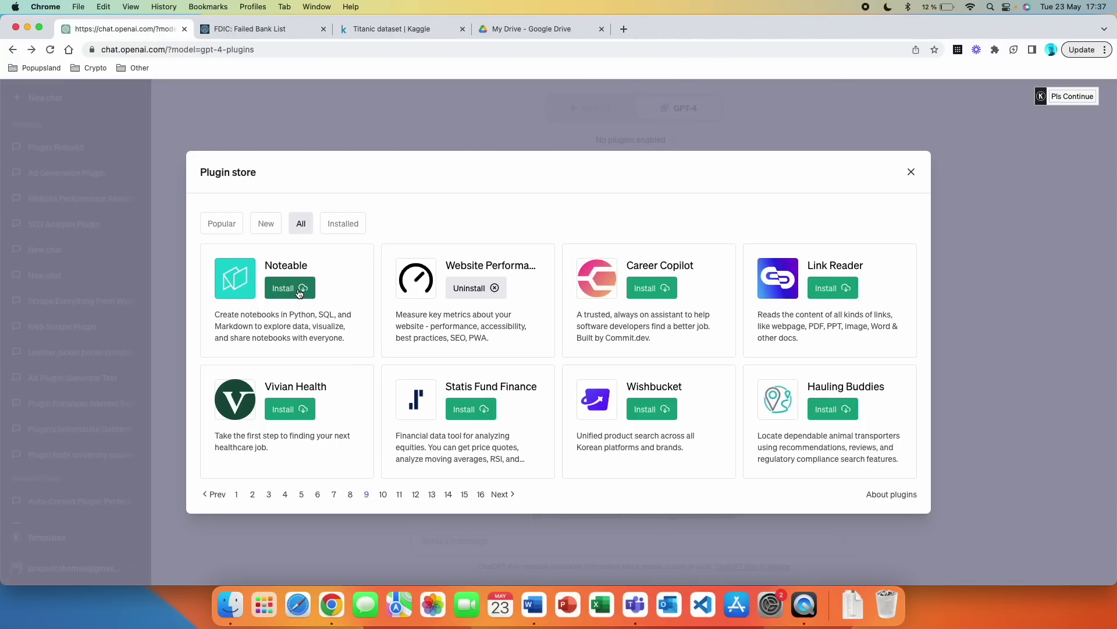
click(290, 288)
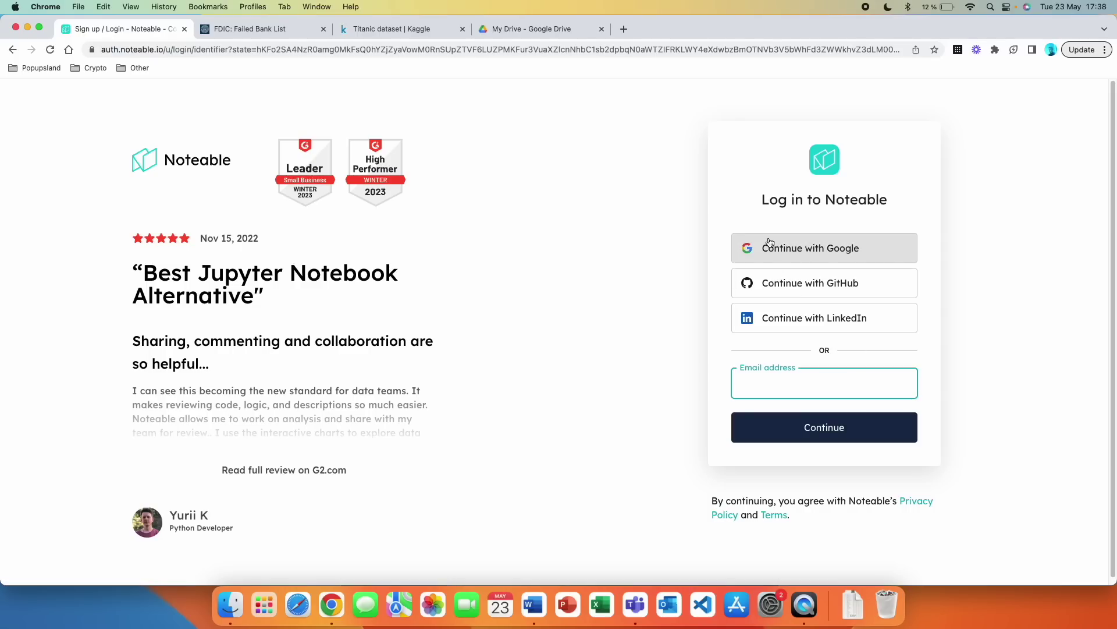
click(841, 252)
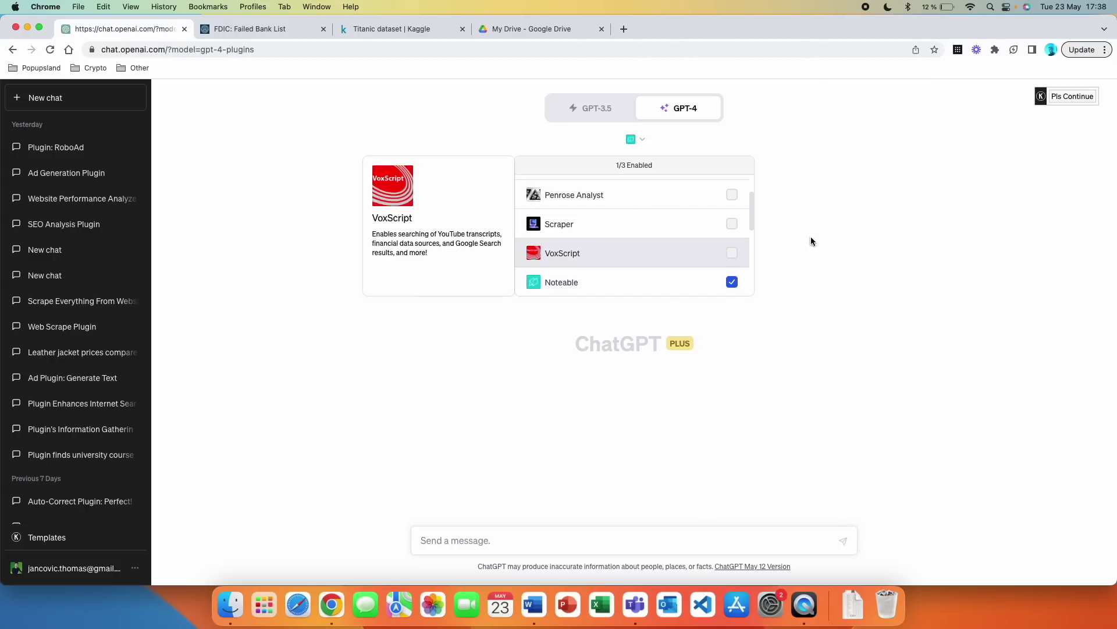
click(936, 363)
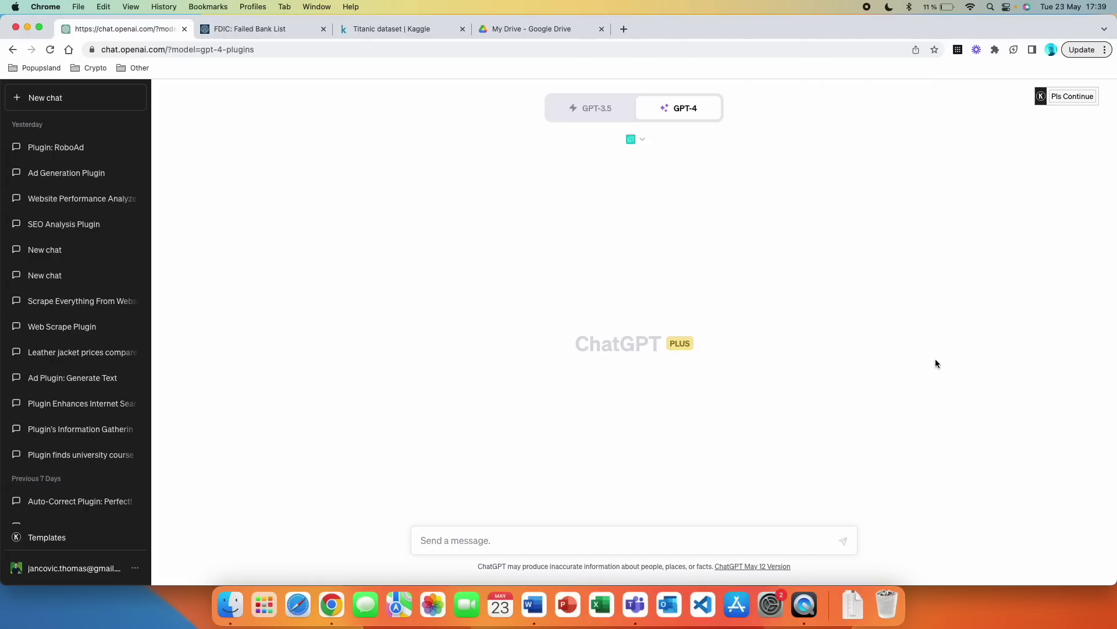
- Check the FDIC dataset page and submit the prepared prompt requesting data analysis, visuals and summaries of the failed bank list
key(ctrl+Tab)
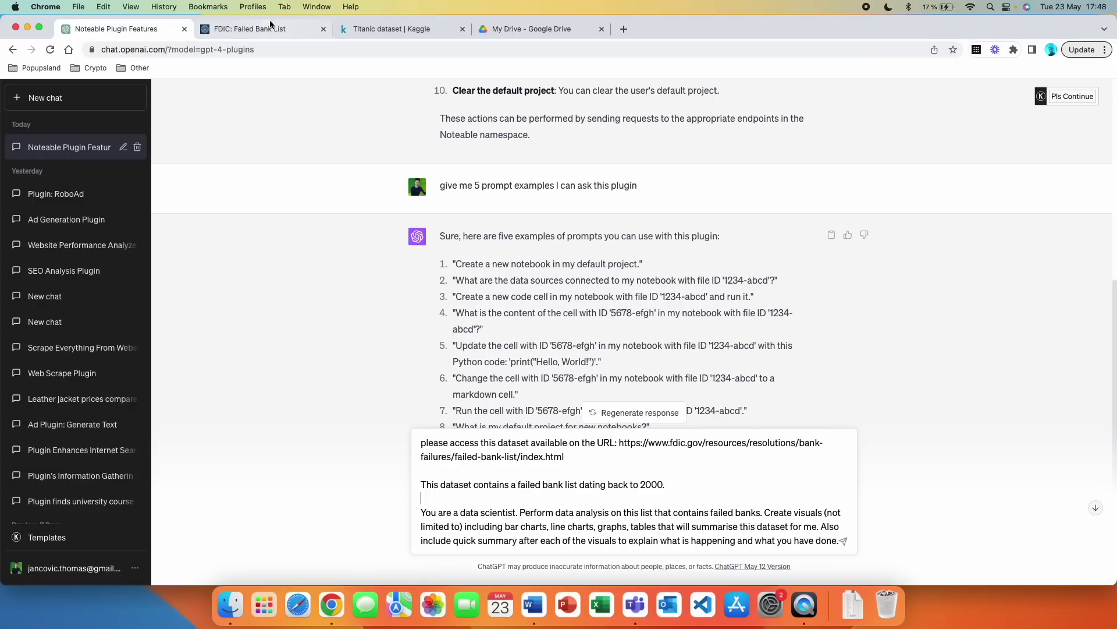
click(385, 29)
click(271, 30)
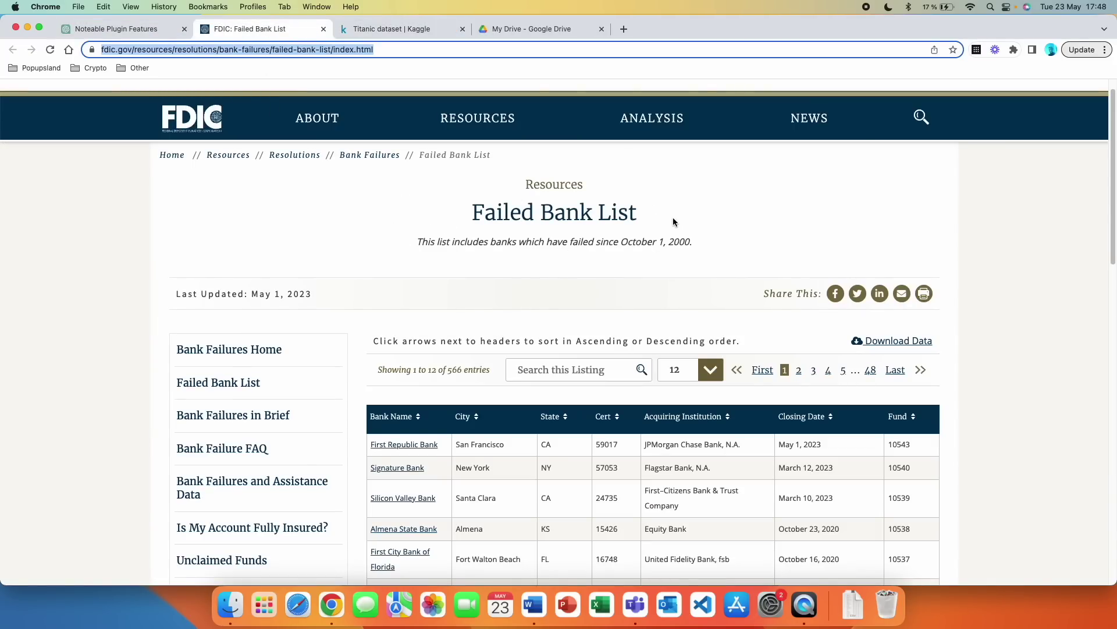
click(116, 29)
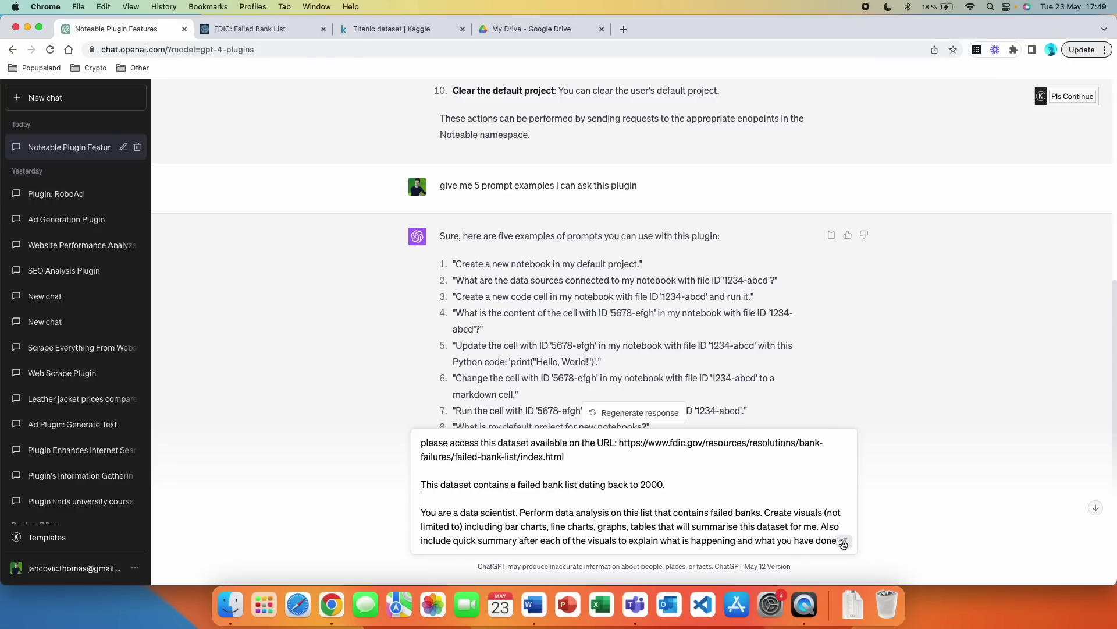
click(844, 543)
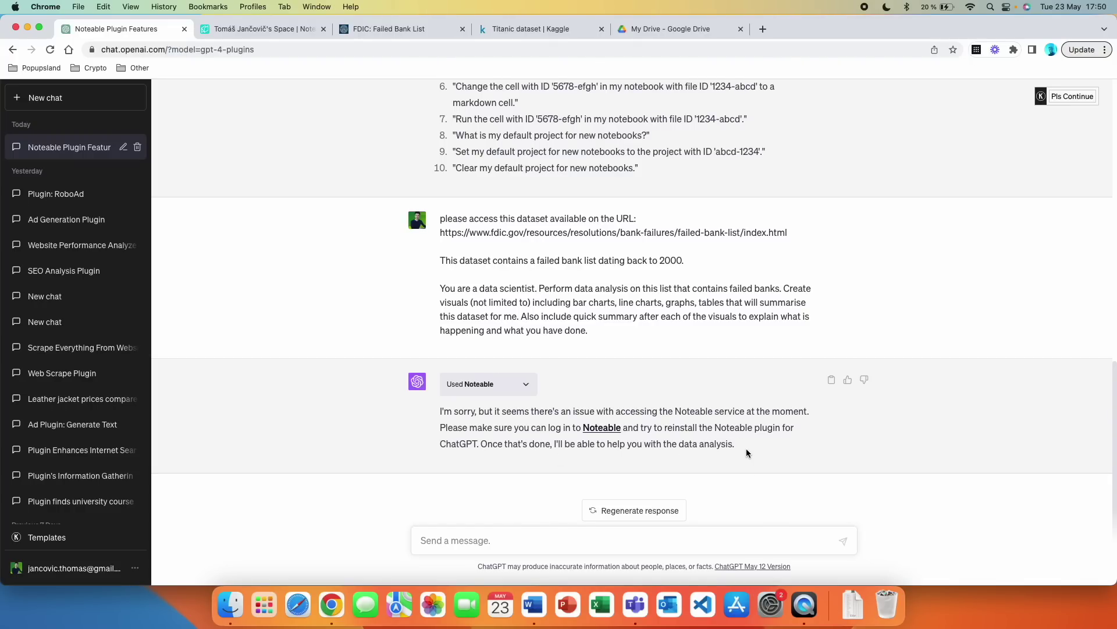
- Open Noteable from the link in the reply and proceed to its quick tour
click(602, 427)
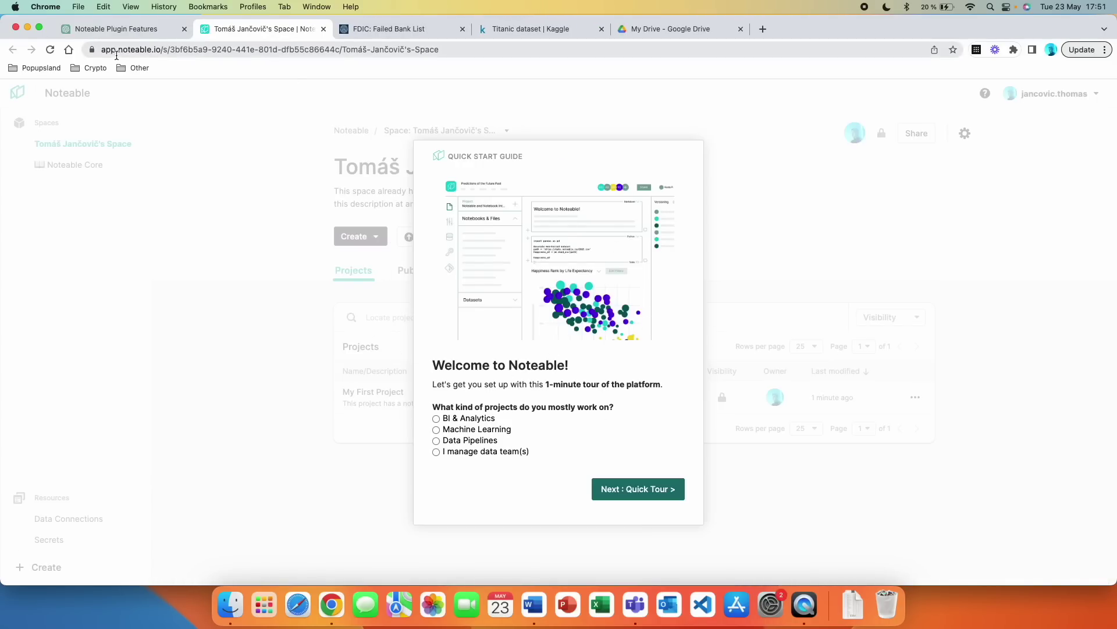
click(650, 492)
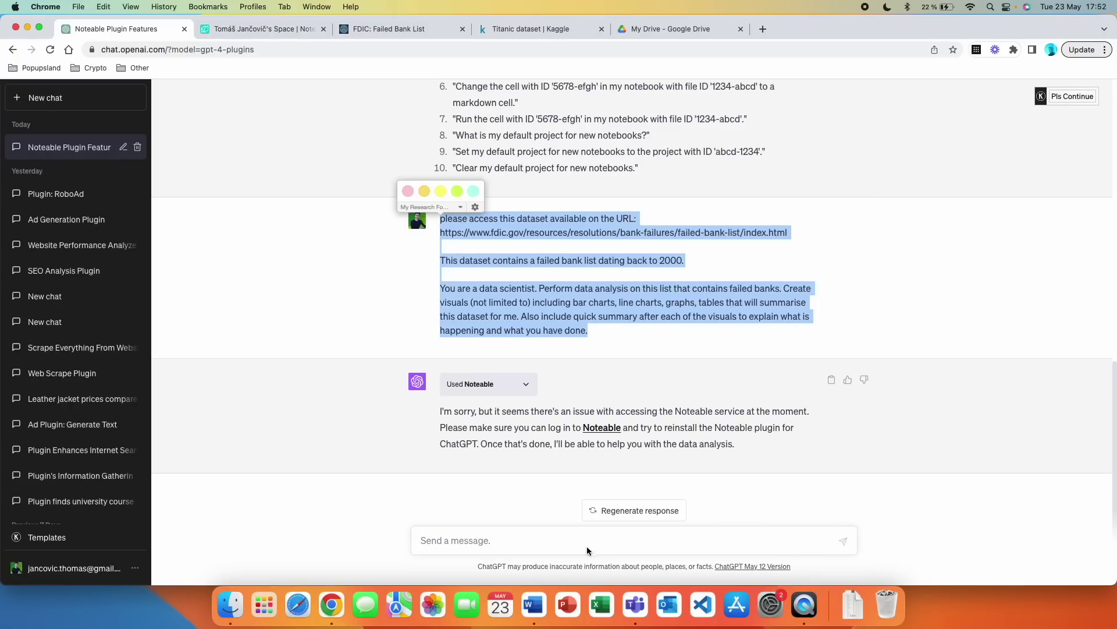
- Send the same failed bank list analysis prompt again and review the reply's instructions for setting a default project
click(585, 543)
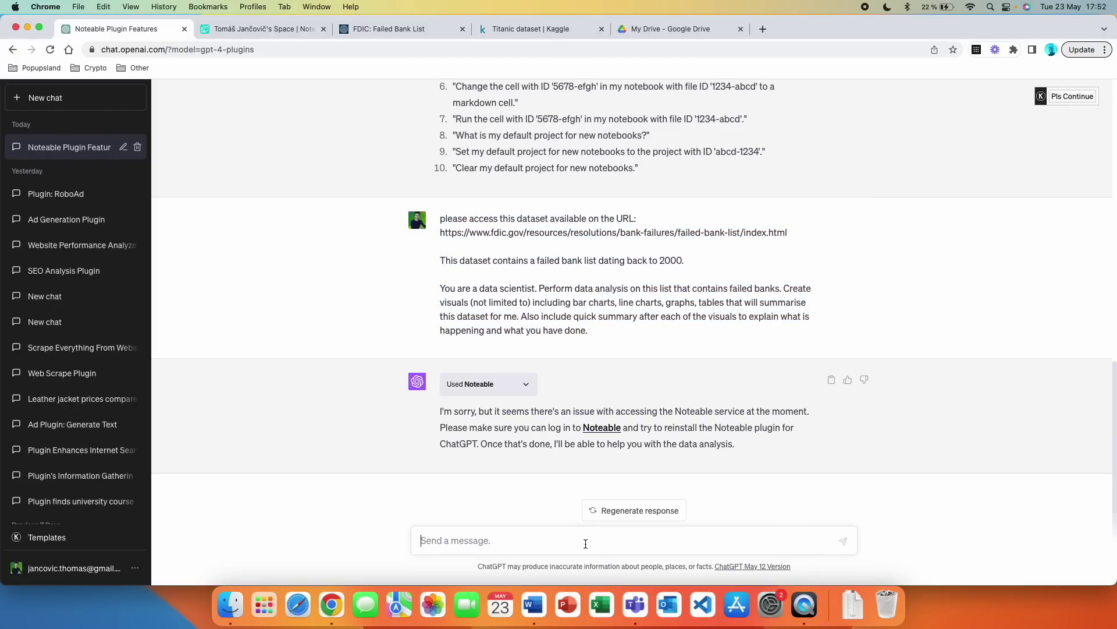
text(please access this dataset available on the URL: https://www.fdic.gov/resources/resolutions/bank-failures/failed-bank-list/index.html  This dataset contains a failed bank list dating back to 2000.  You are a data scientist. Perform data analysis on this list that contains failed banks. Create visuals (not limited to) including bar charts, line charts, graphs, tables that will summarise this dataset for me. Also include quick summary after each of the visuals to explain what is happening and what you have done.)
key(Return)
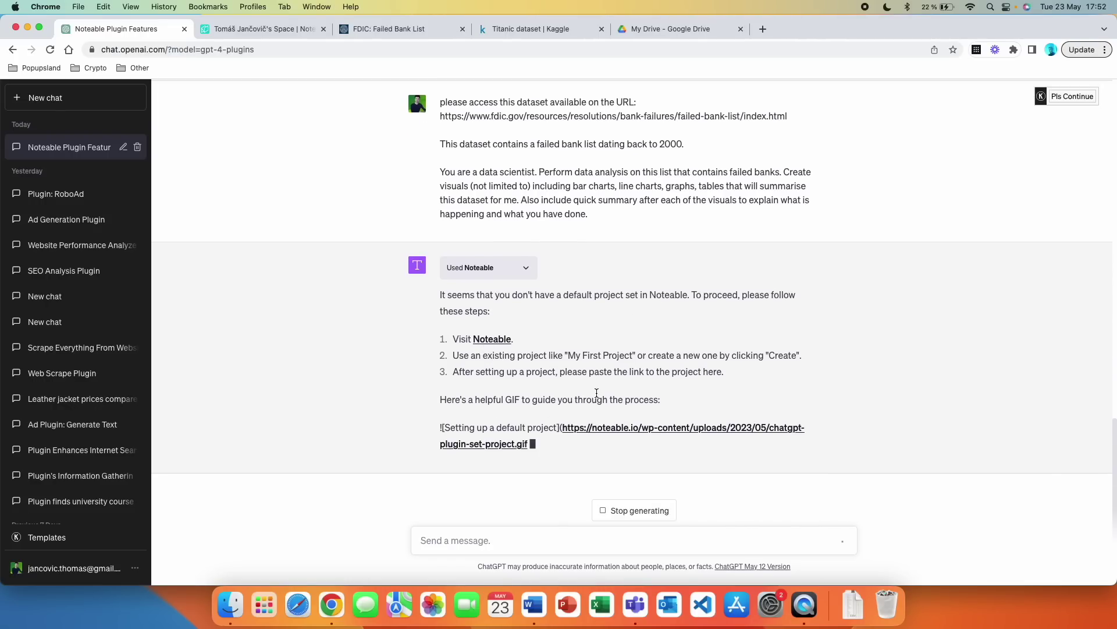
scroll(678, 233, up, 2)
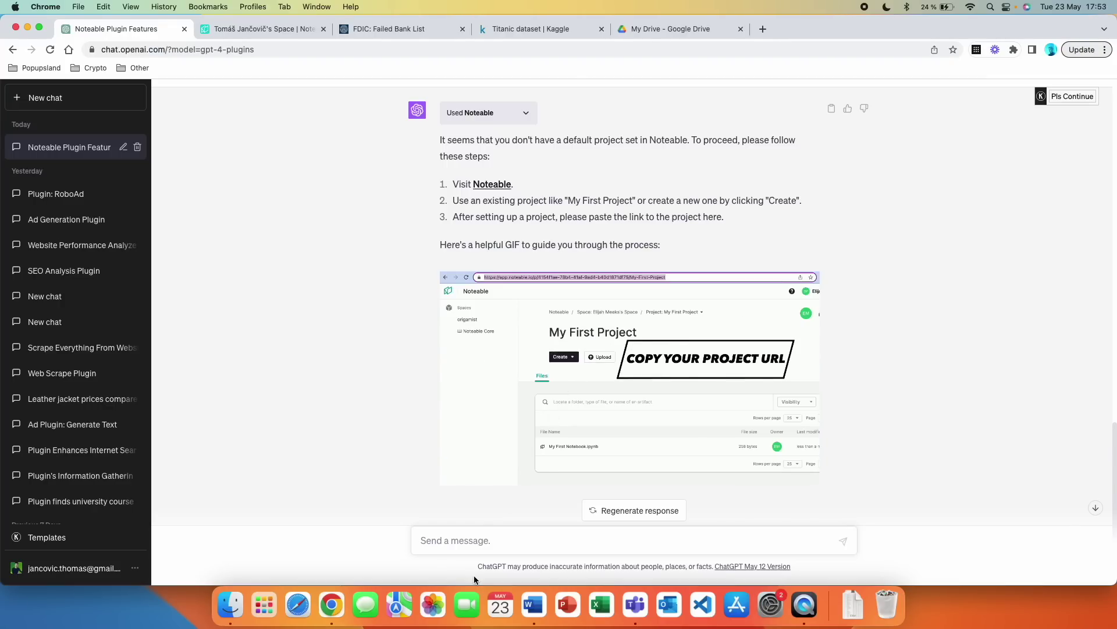
- Create a new project named "ChatGPT test" in the personal Noteable space
click(250, 28)
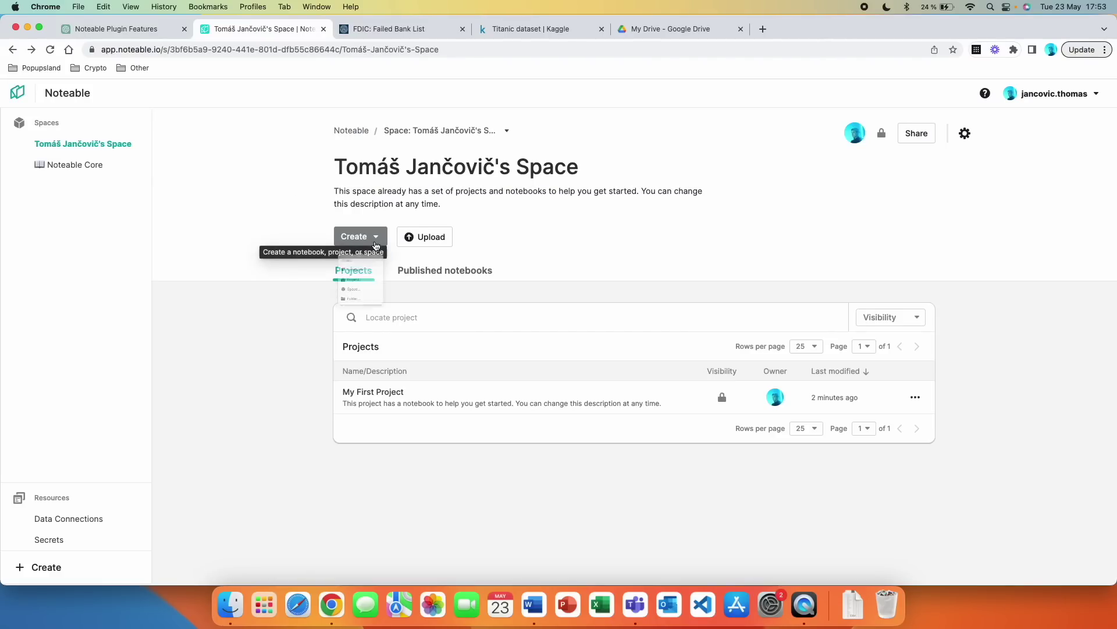
click(358, 236)
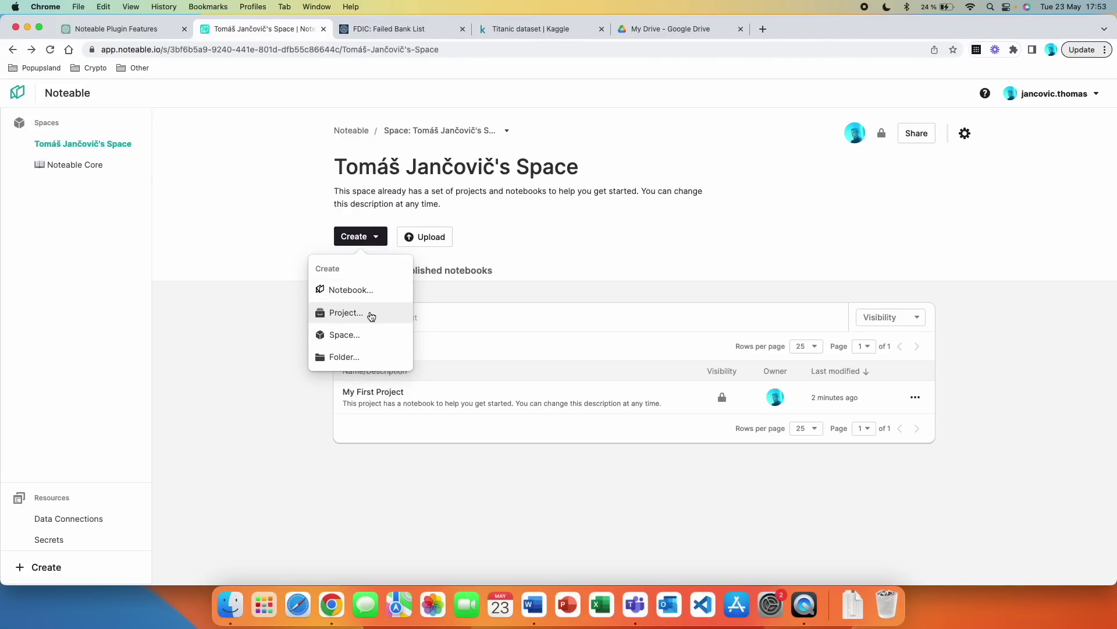
click(347, 313)
text(ChatGPT test)
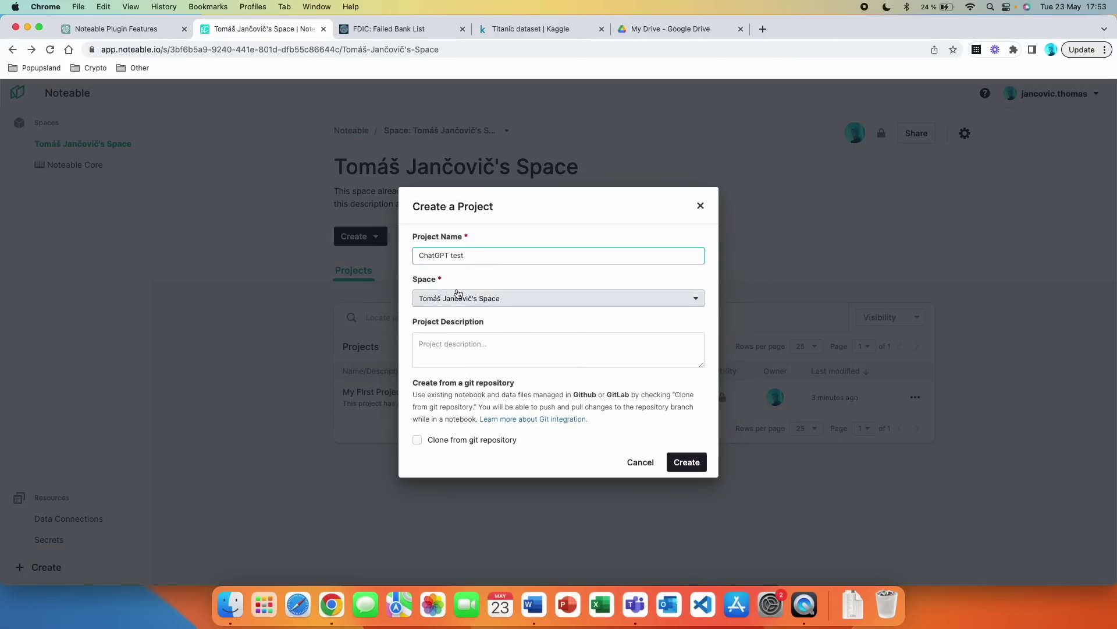
click(685, 462)
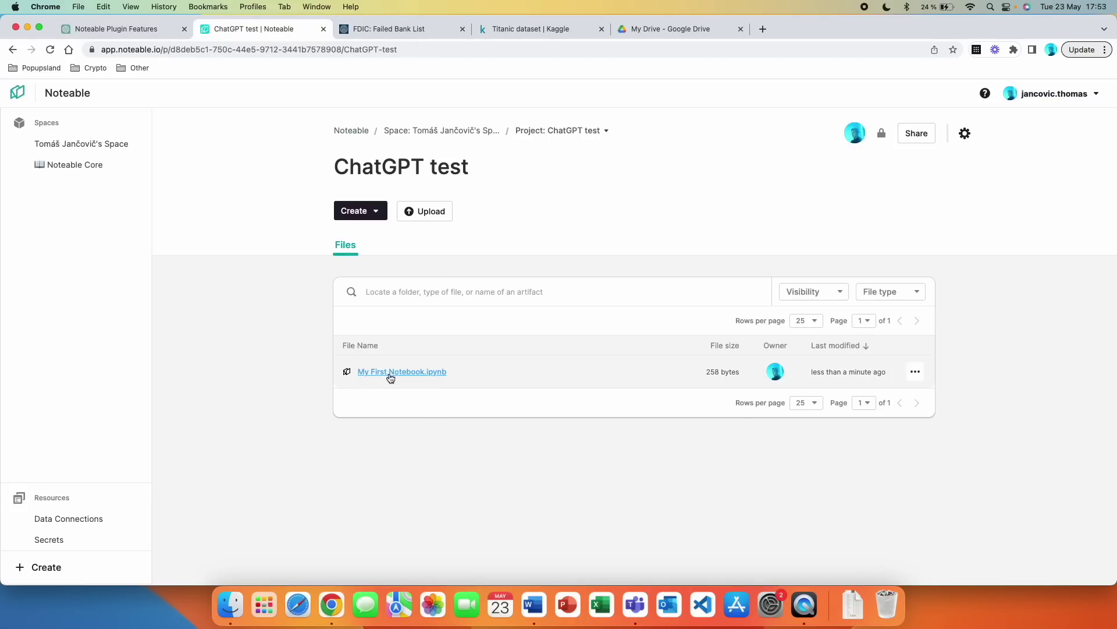
- Open My First Notebook in the ChatGPT test project and copy its web address
click(390, 373)
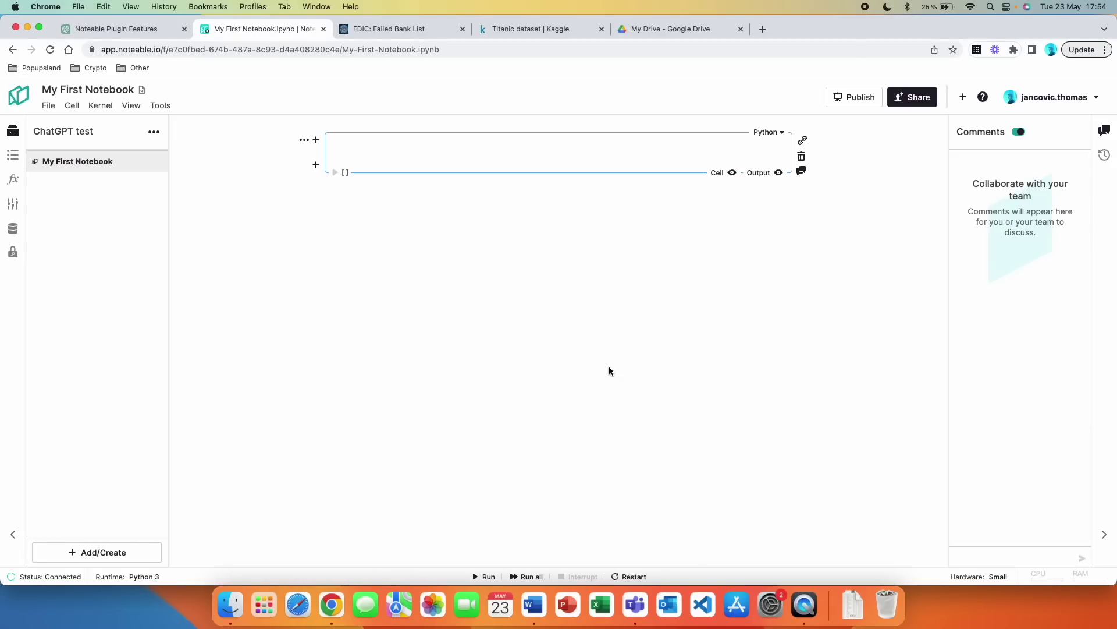
key(ctrl+shift+Tab)
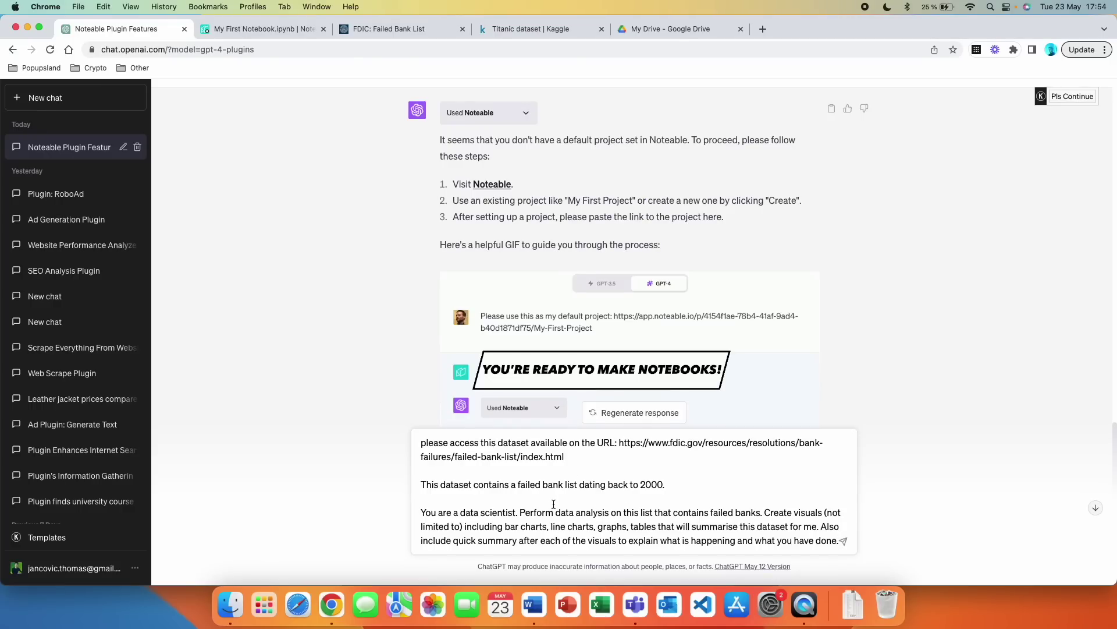
click(227, 33)
double_click(241, 49)
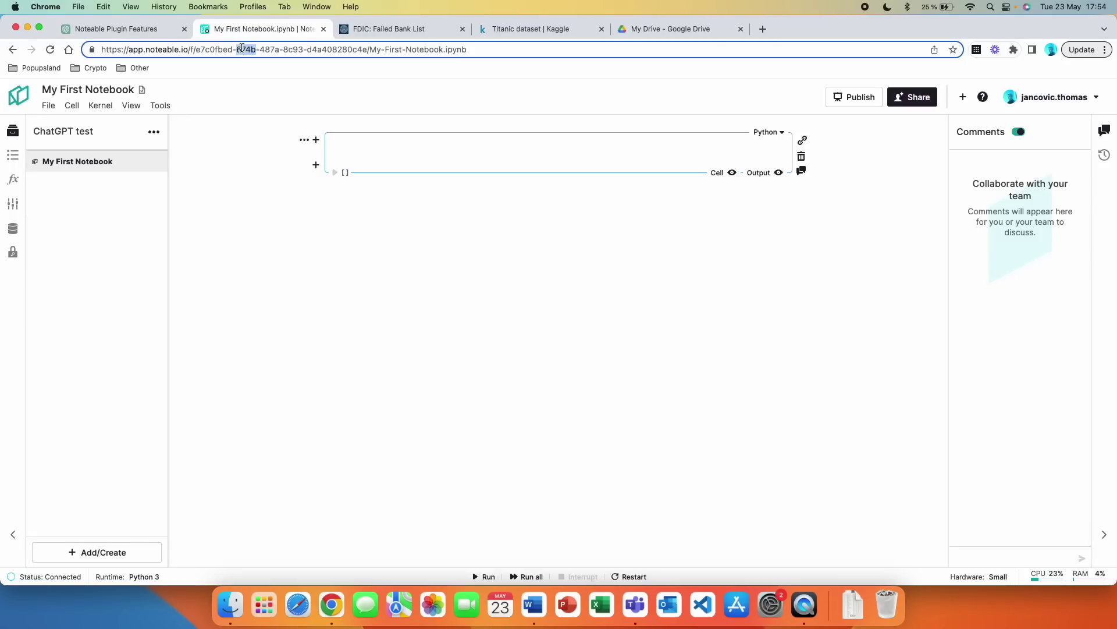
click(241, 49)
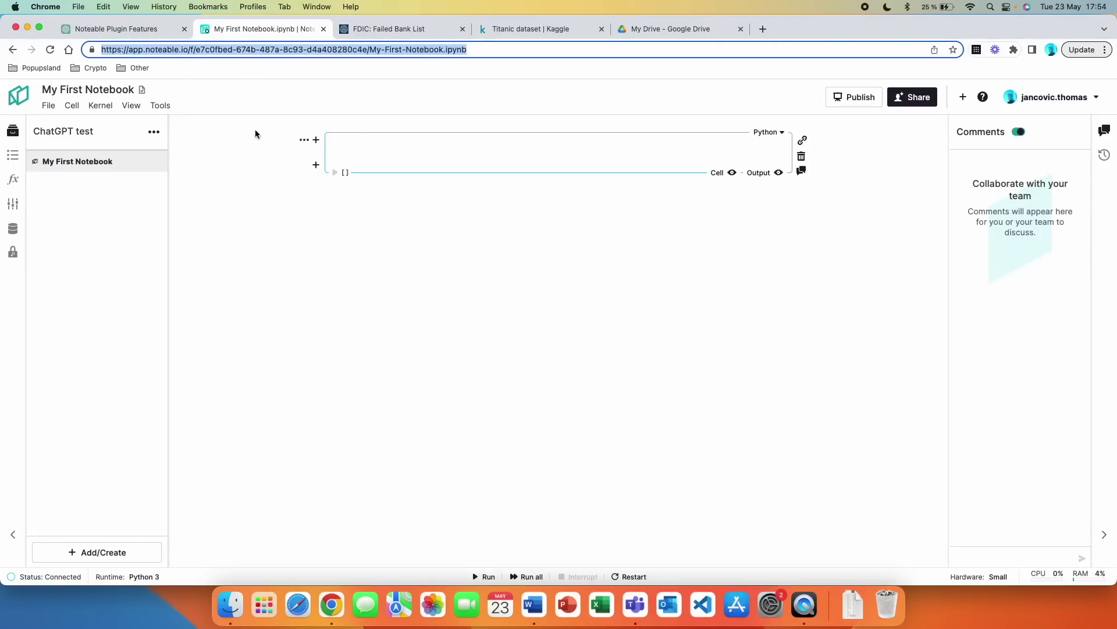
- Add "please use this as my default project:" with the notebook link to the failed bank analysis prompt and send it
click(160, 36)
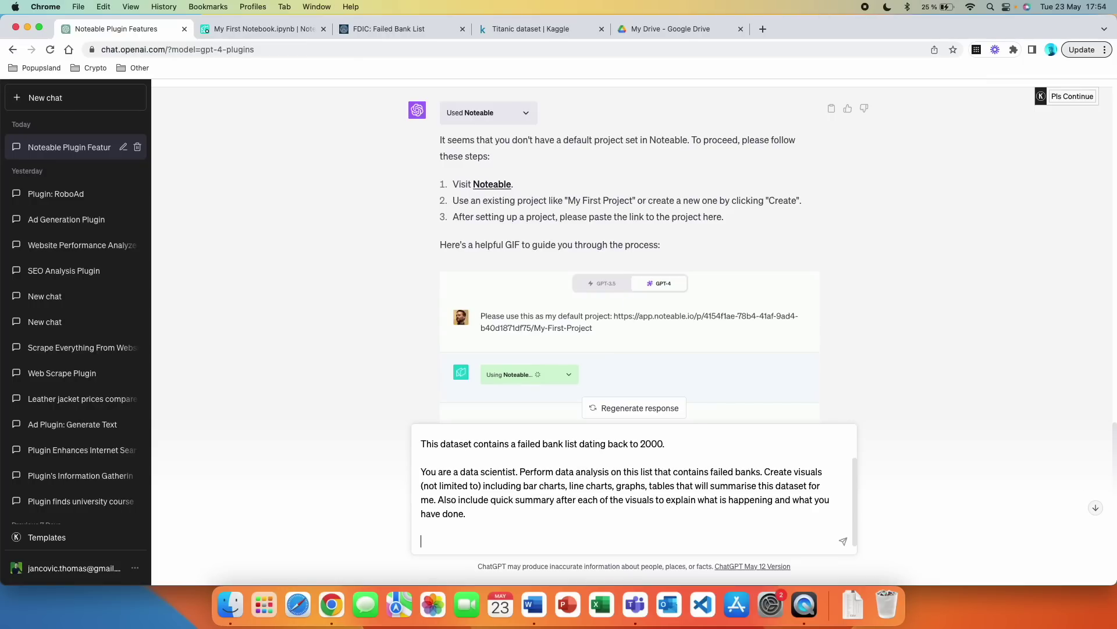
text(please use )
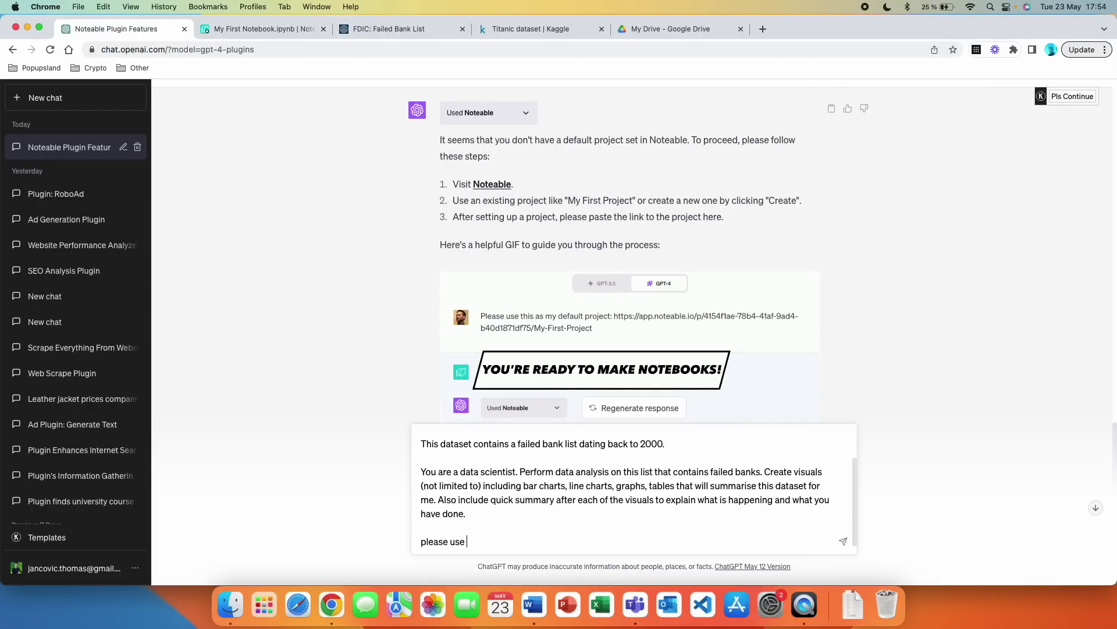
text(this as my d)
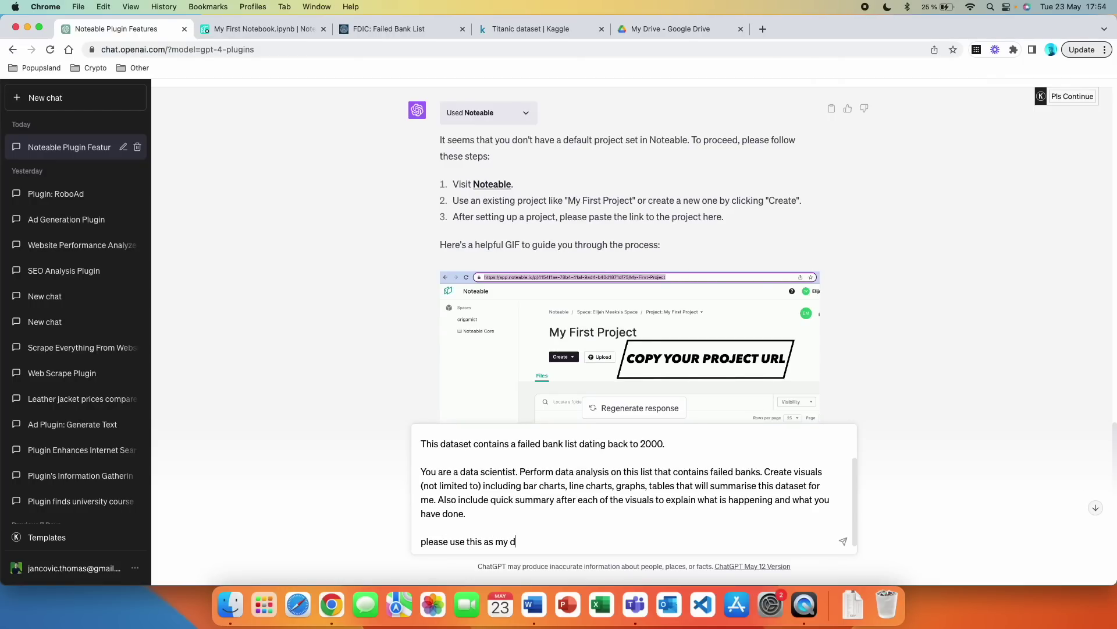
text(efau)
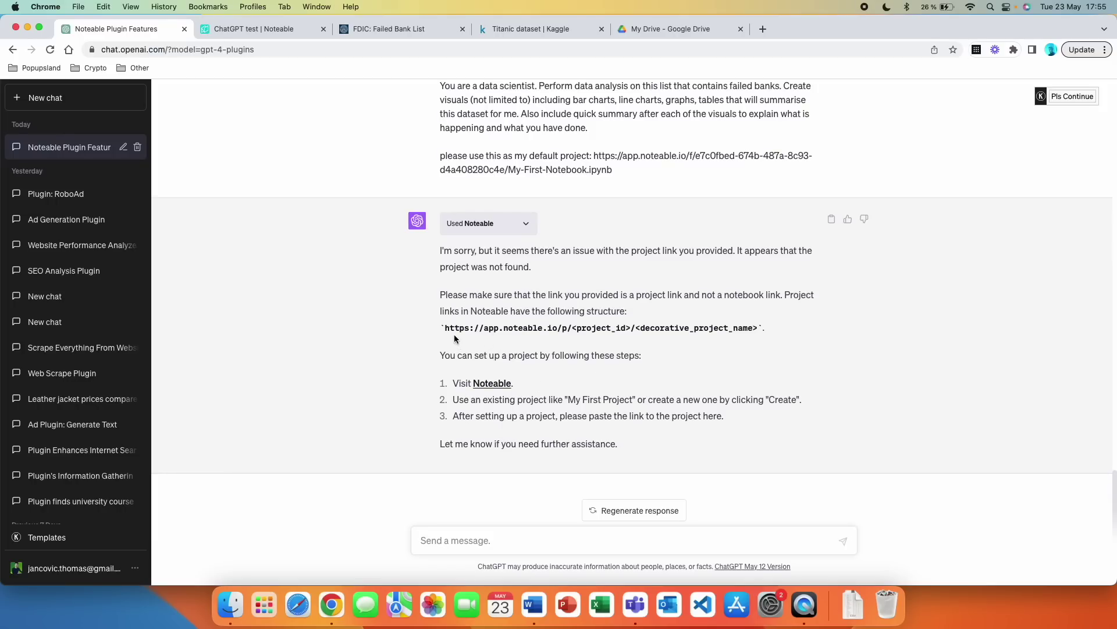
- Resend the failed bank analysis prompt in ChatGPT with the notebook link replaced by the ChatGPT test project's web address as default project
click(230, 29)
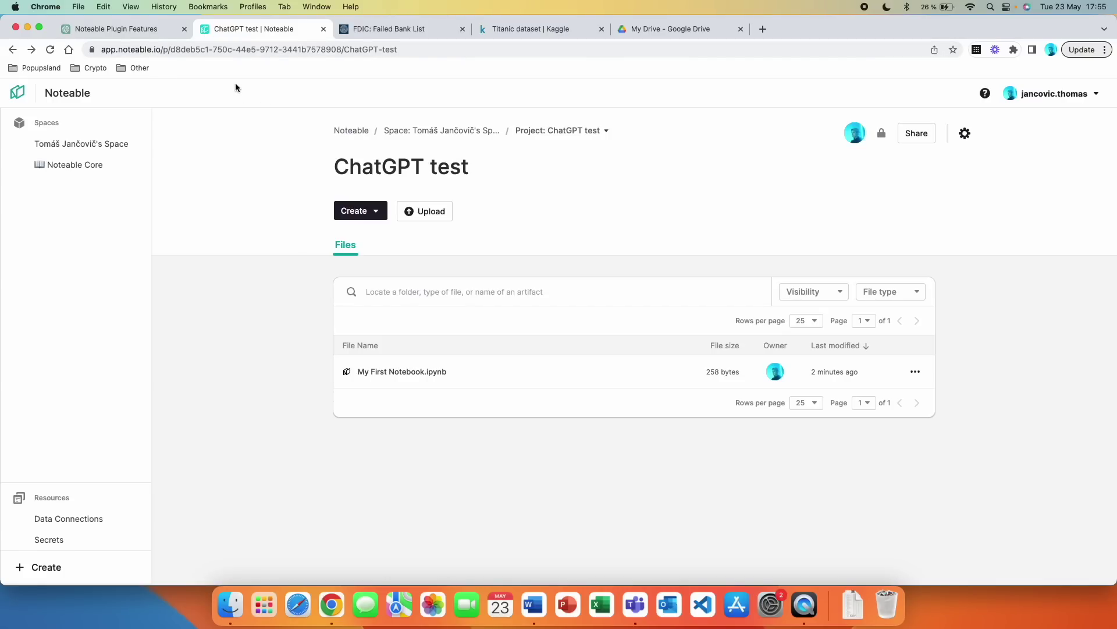
click(76, 28)
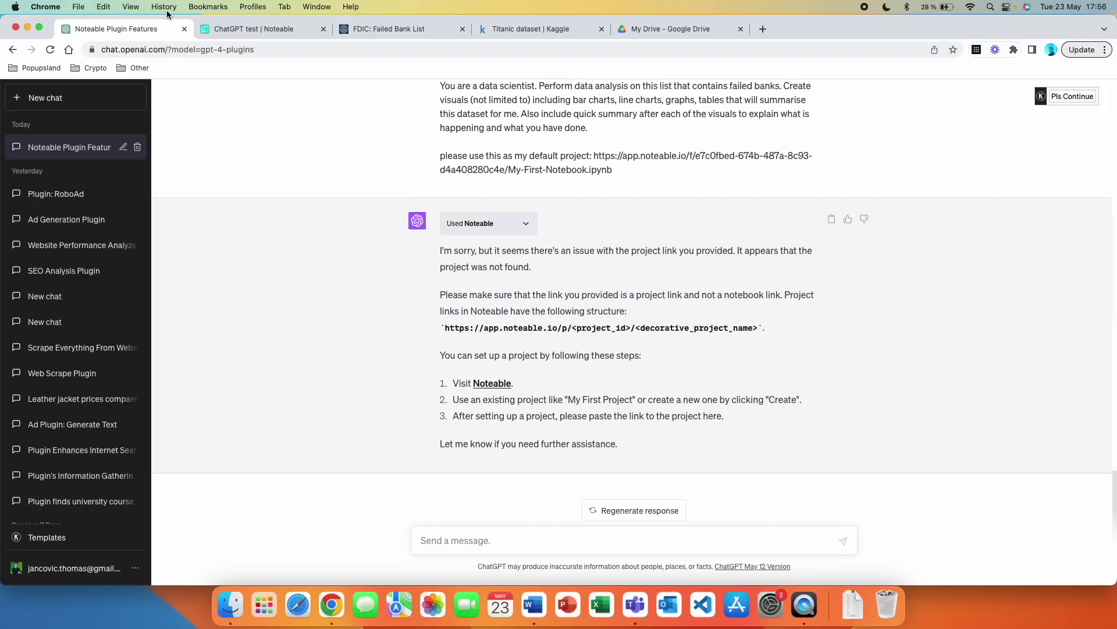
scroll(641, 314, up, 5)
drag(614, 370, 437, 220)
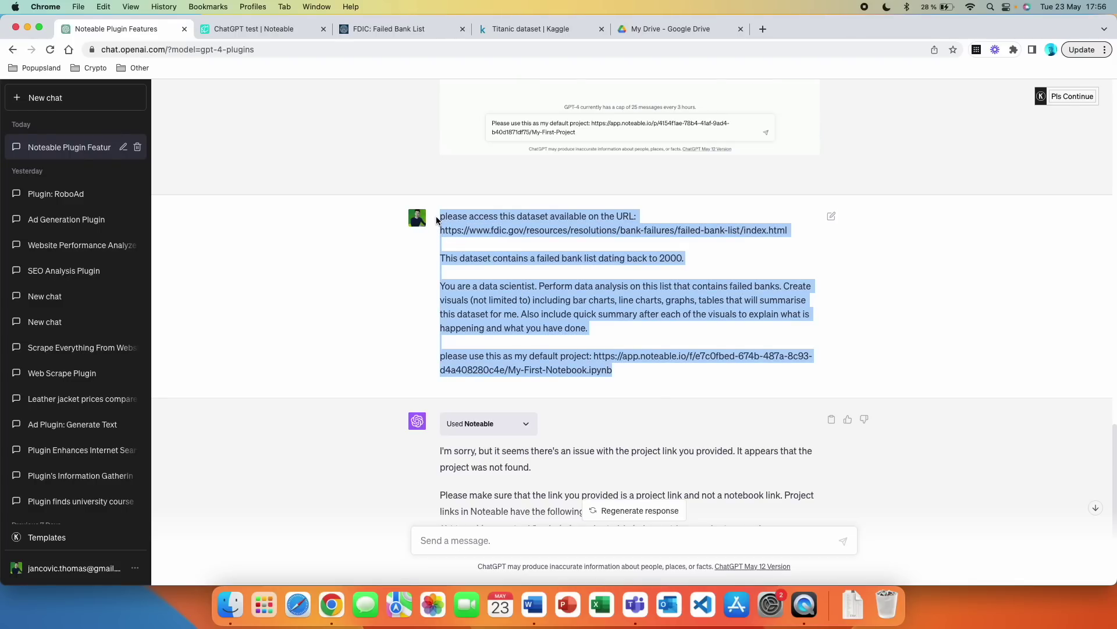
click(808, 530)
key(super+v)
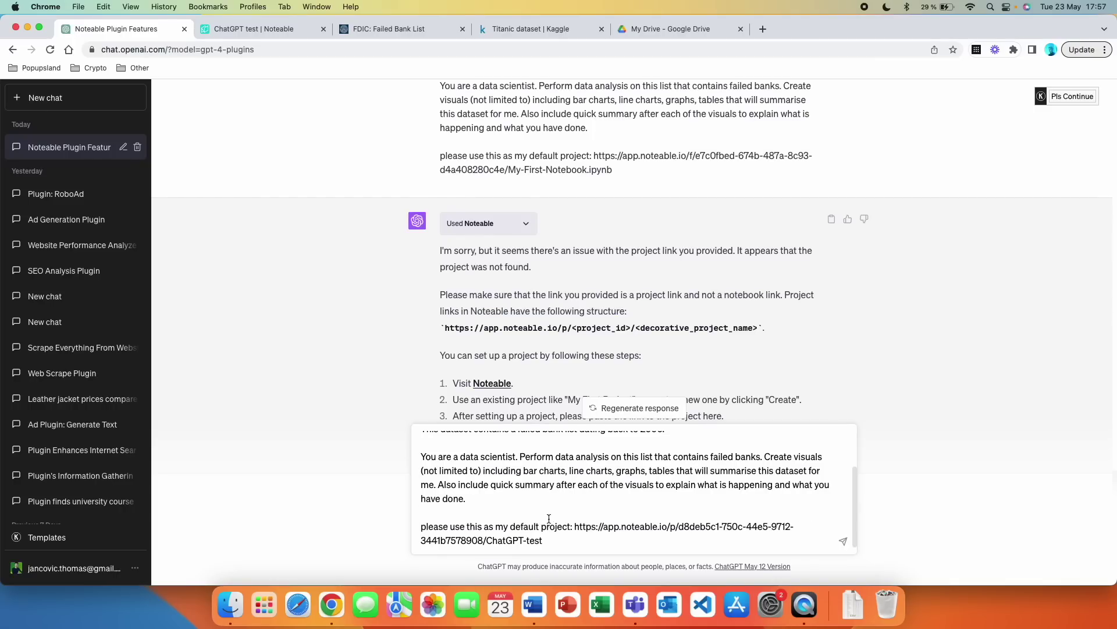
scroll(586, 517, up, 2)
scroll(586, 516, down, 2)
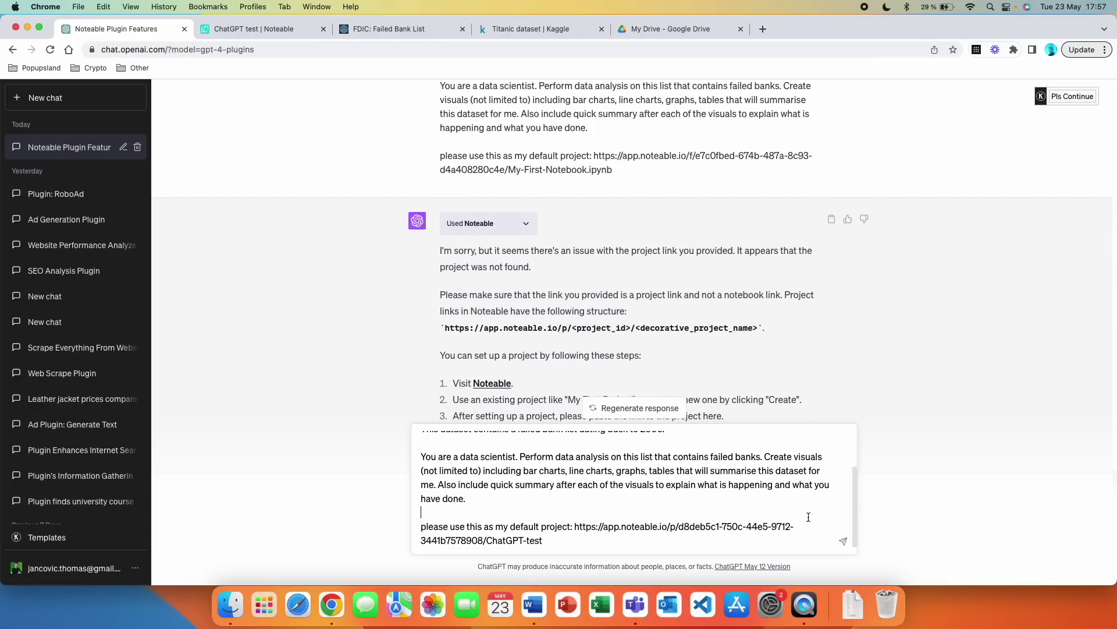
click(844, 546)
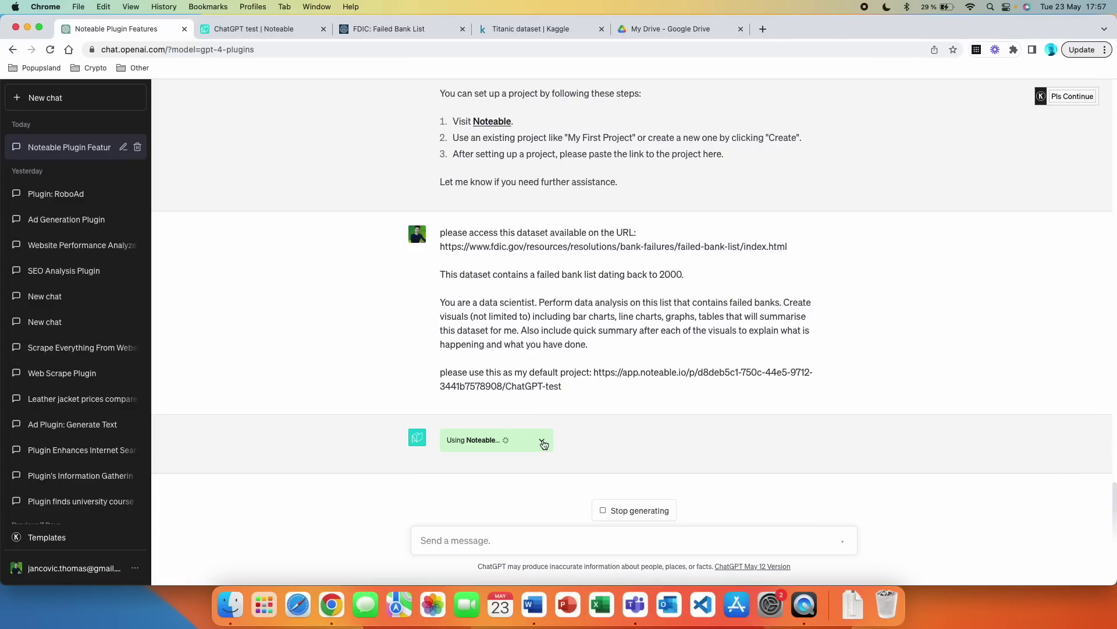
- Inspect the details of the Noteable plugin calls, including the default project request and the code cell request, and collapse them again
click(541, 444)
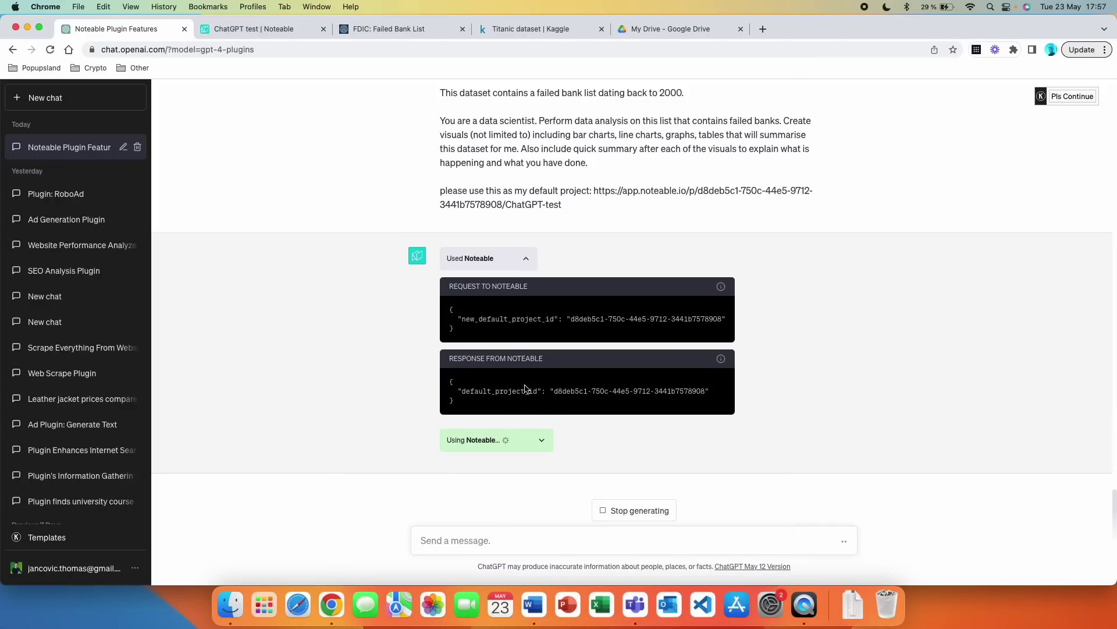
click(526, 259)
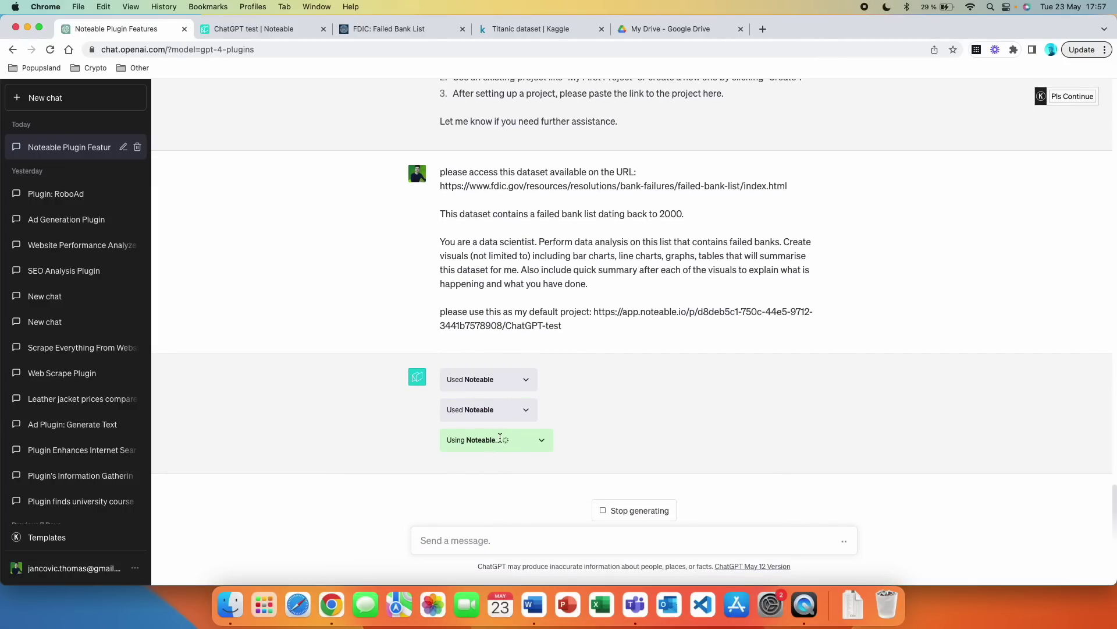
click(540, 444)
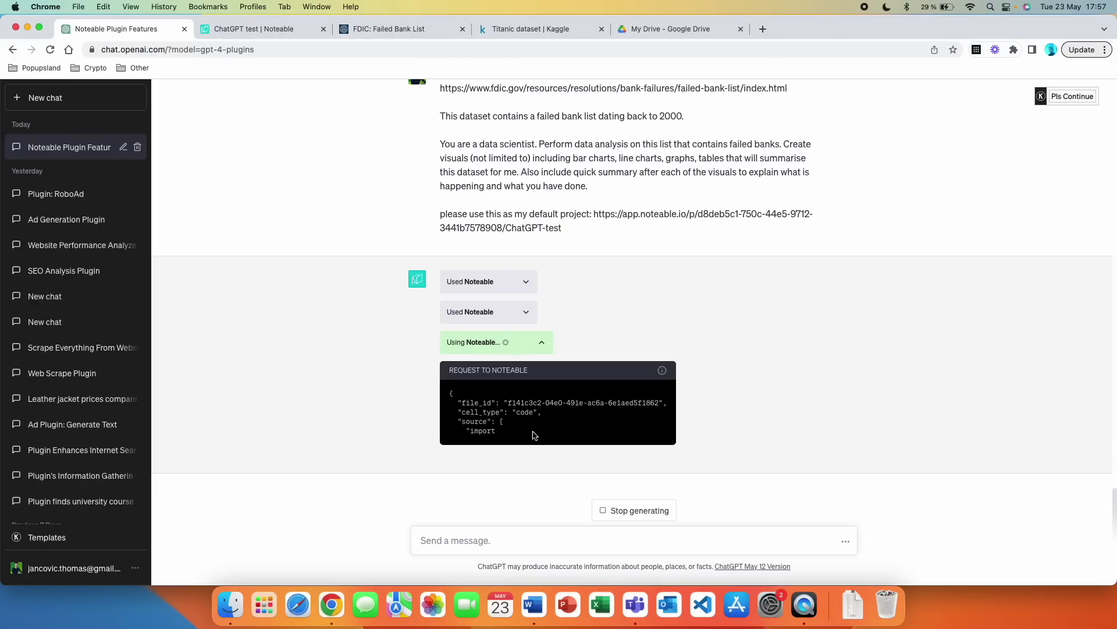
click(546, 330)
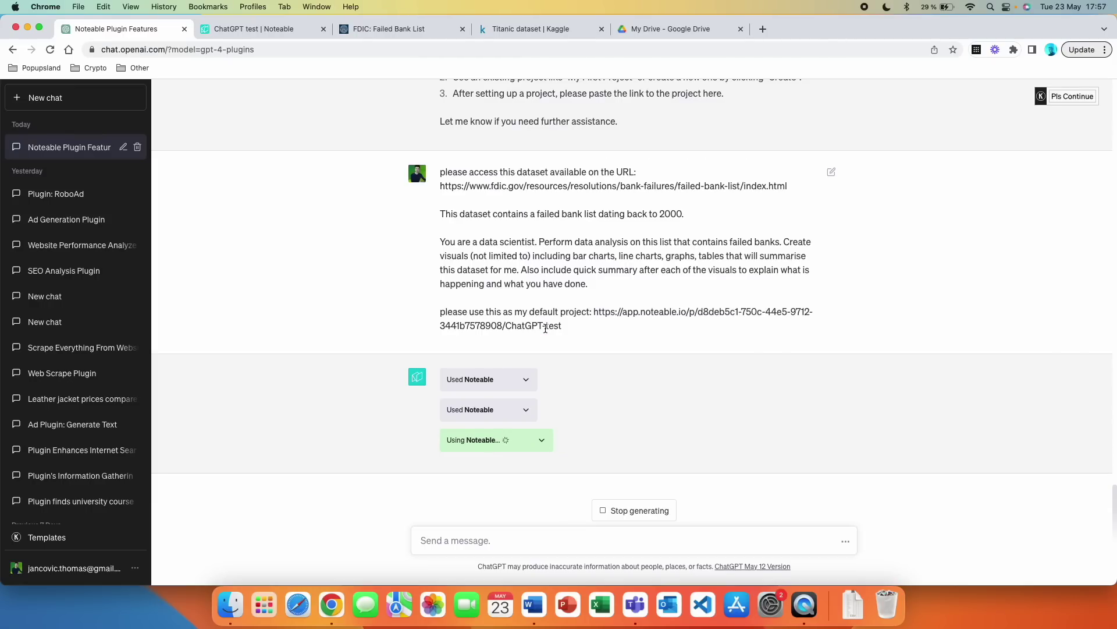
click(547, 445)
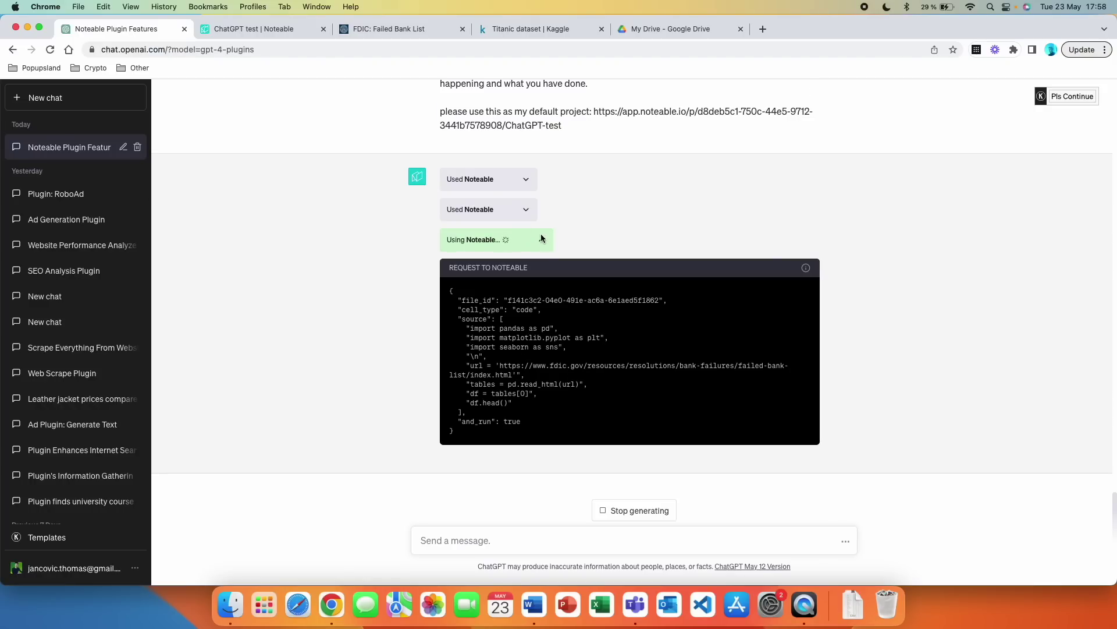
click(540, 240)
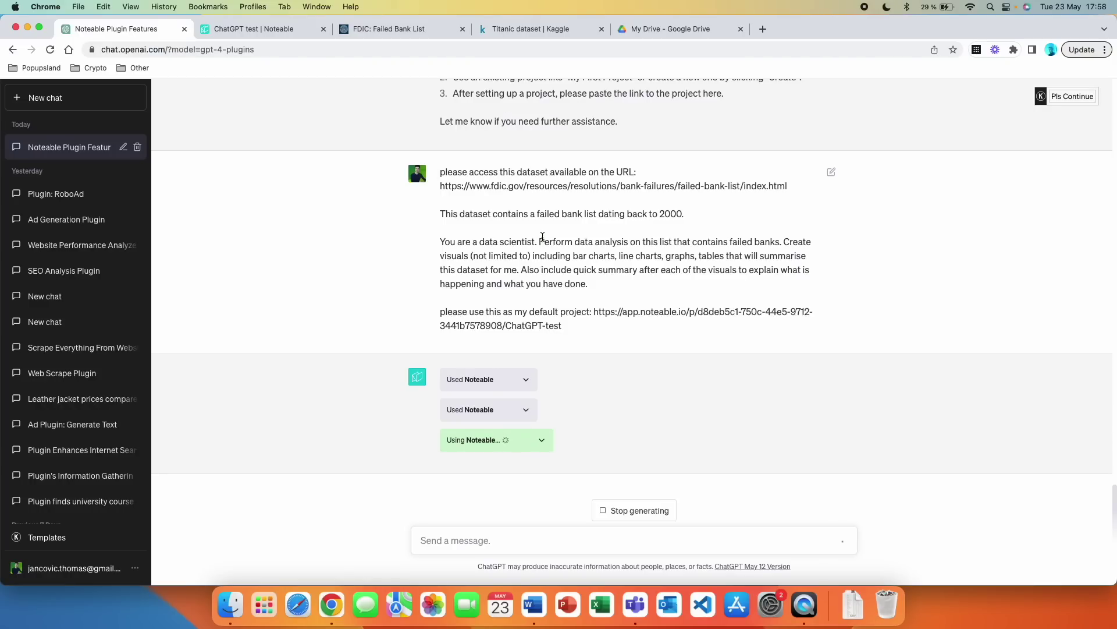
- Open the Failed_Bank_Analysis notebook in the Noteable ChatGPT test project and examine its data loading and cleanup cells
click(252, 30)
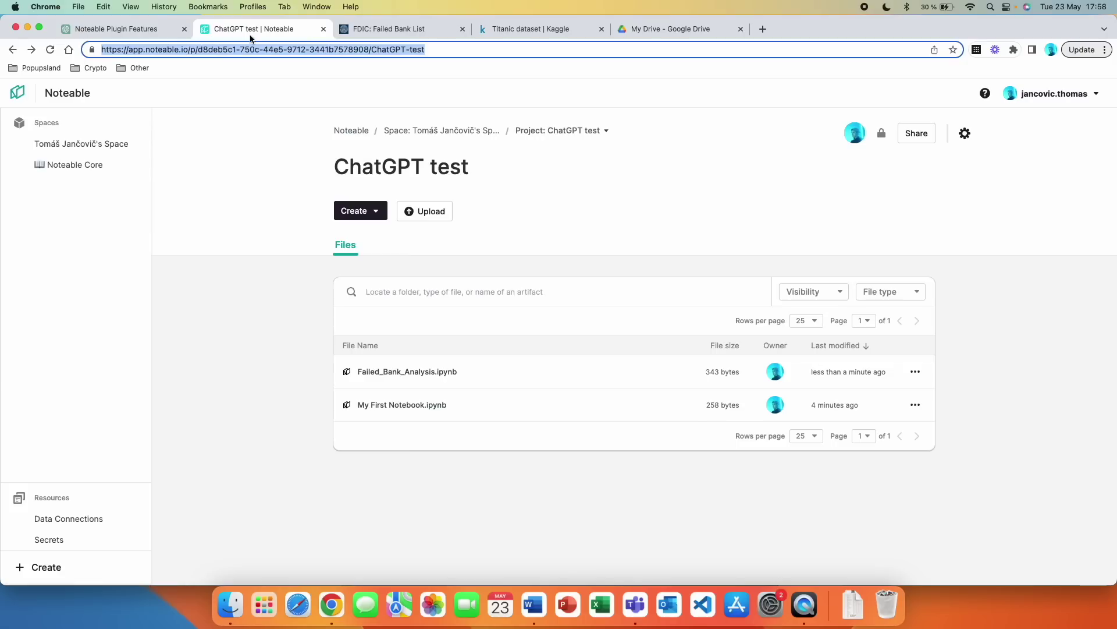
click(406, 372)
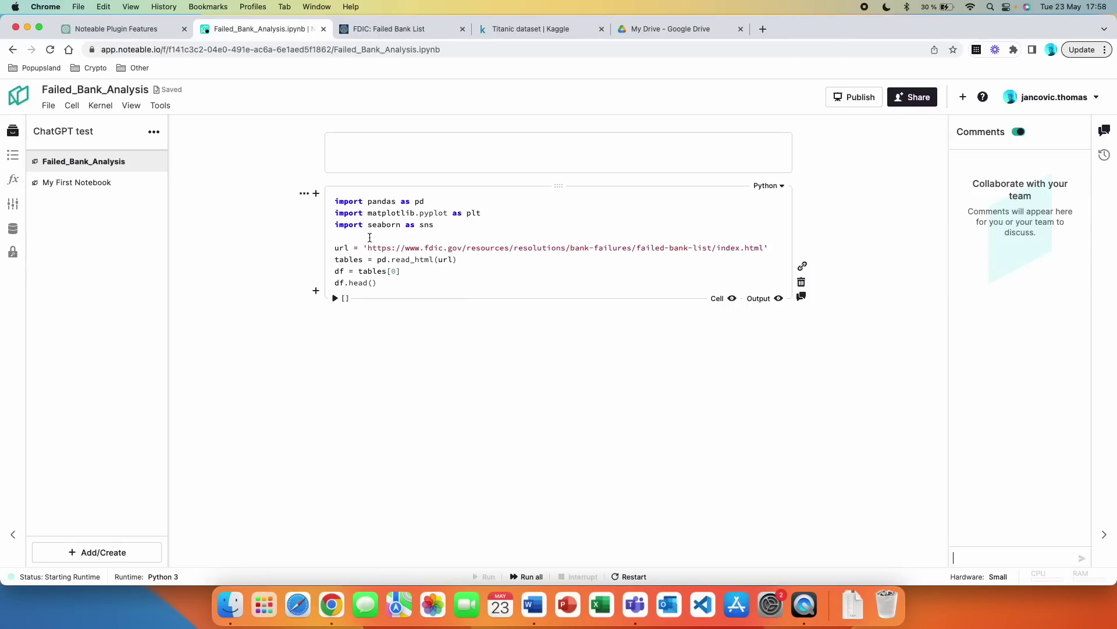
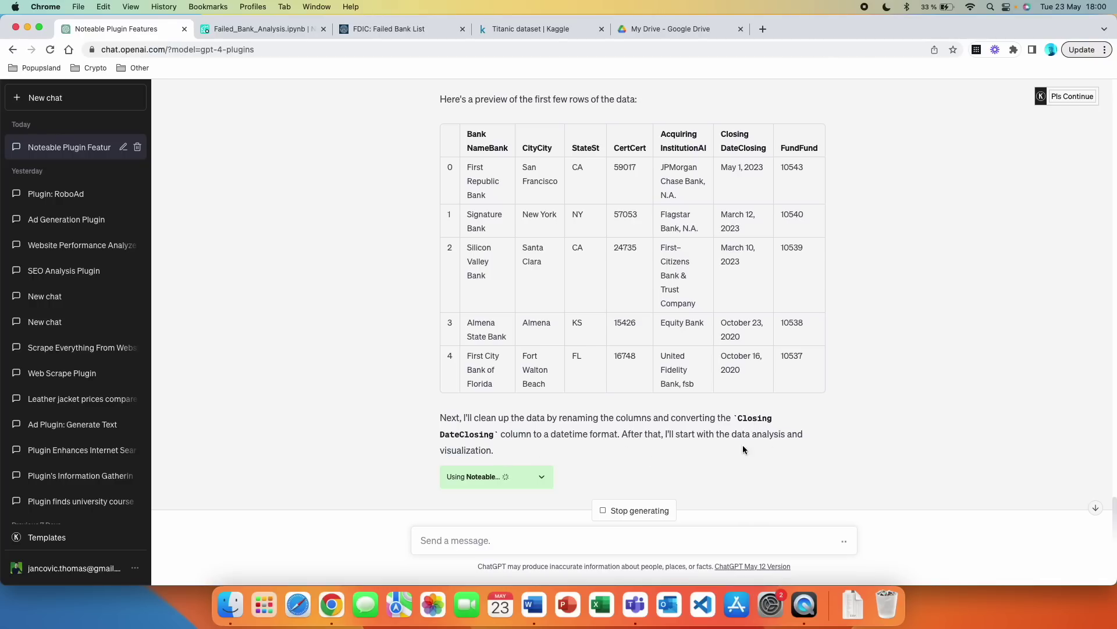
scroll(519, 460, down, 1)
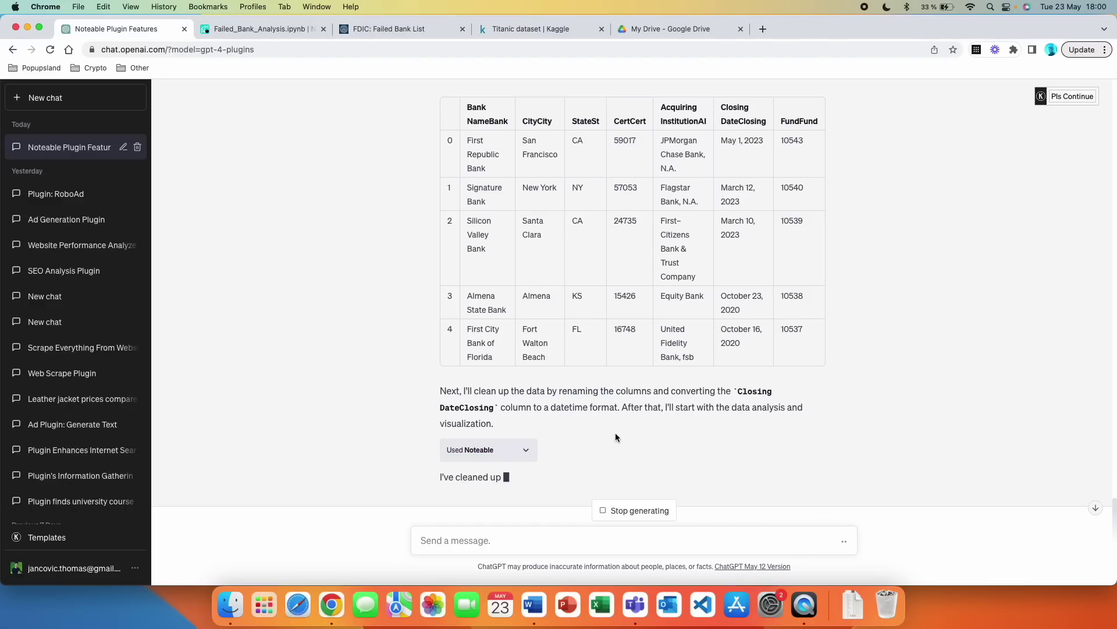
key(ctrl+Tab)
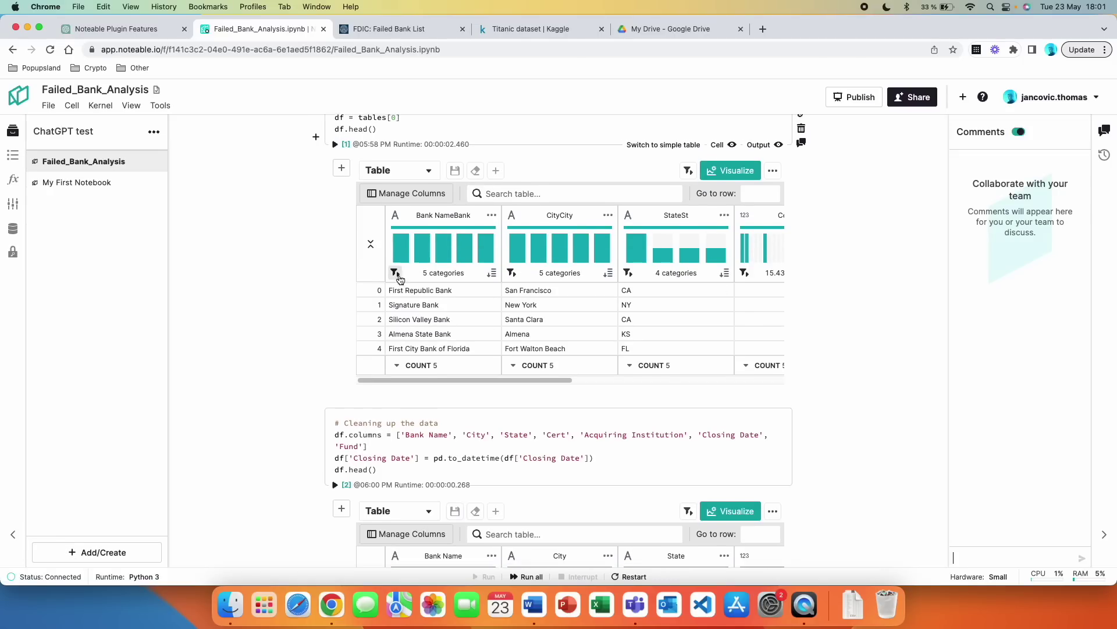
scroll(496, 373, up, 3)
scroll(496, 373, down, 1)
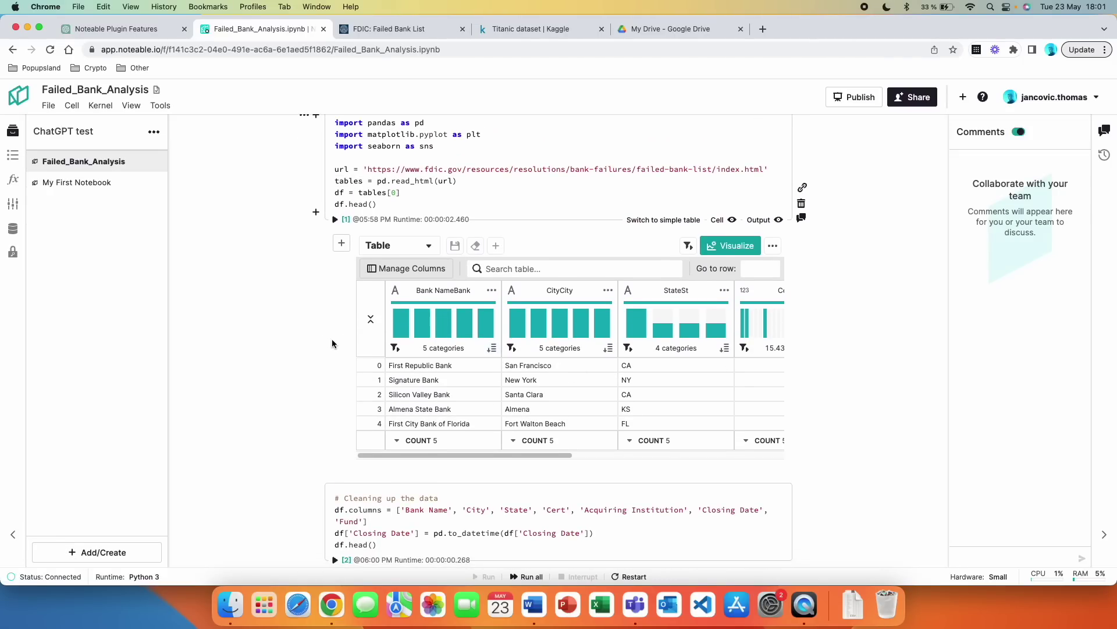
scroll(333, 351, down, 1)
scroll(378, 343, up, 3)
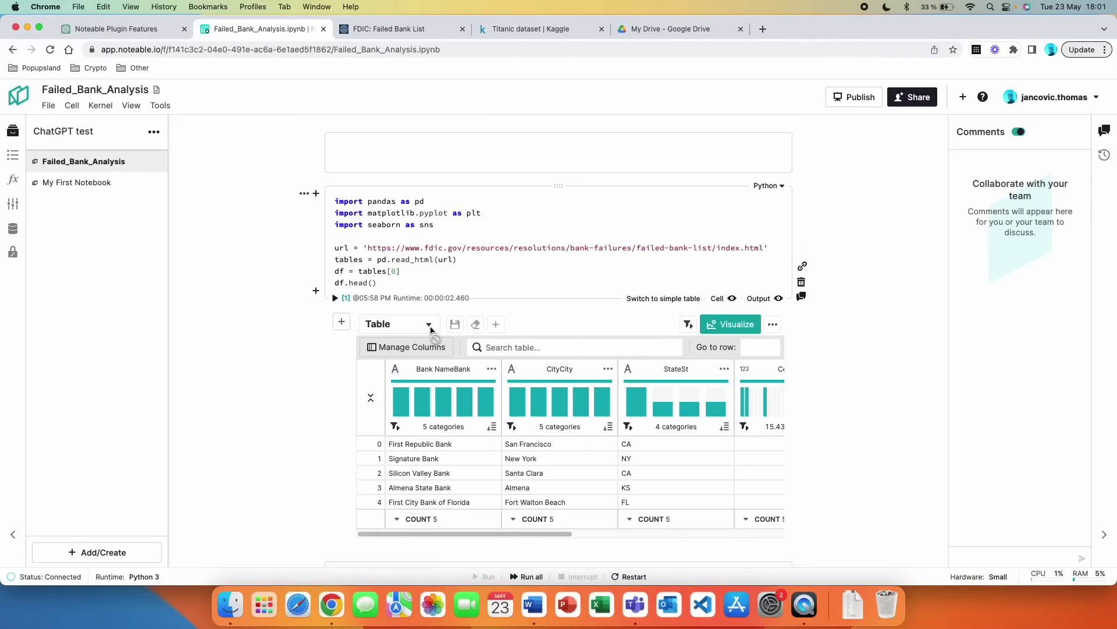
scroll(476, 388, down, 5)
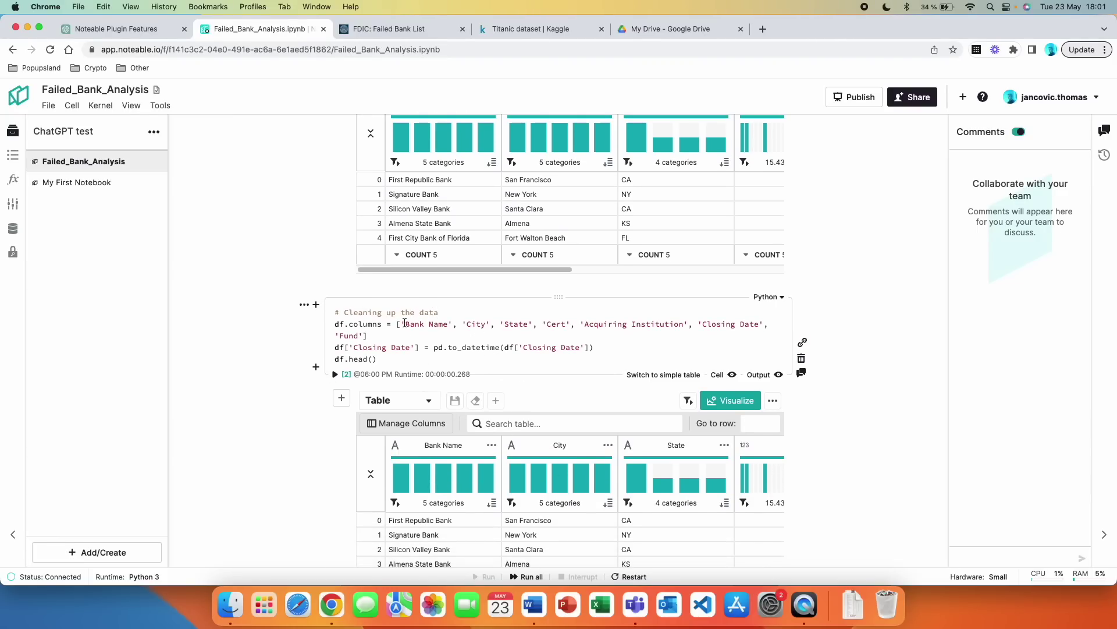
- Return to the ChatGPT reply and compare the original data preview with the cleaned table, especially the closing date column
click(132, 29)
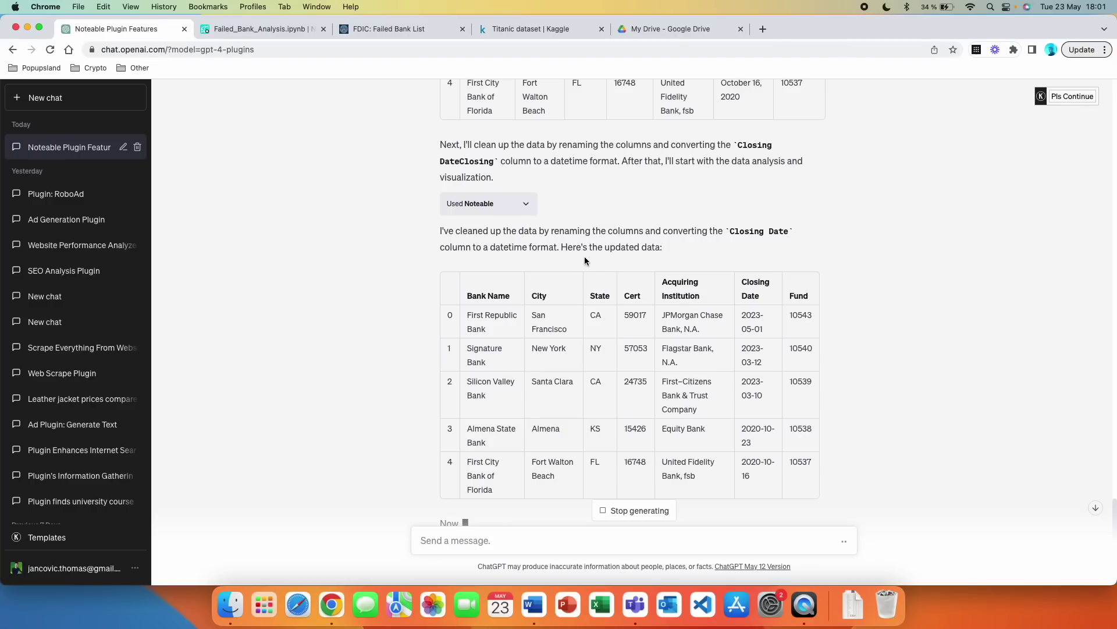
scroll(748, 348, up, 5)
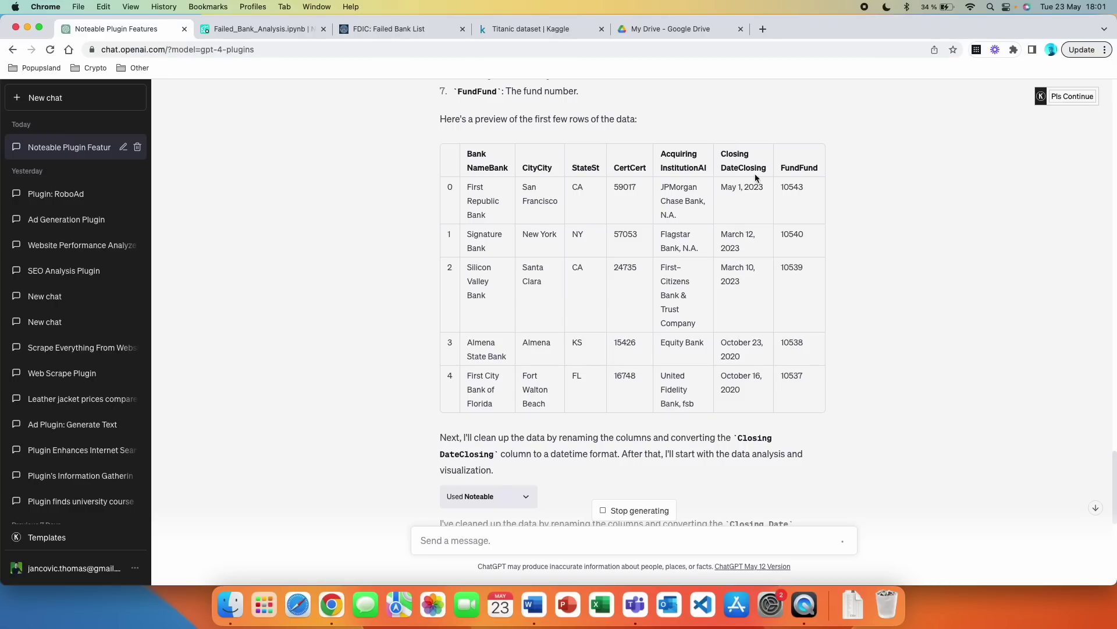
scroll(754, 335, down, 4)
scroll(754, 340, down, 1)
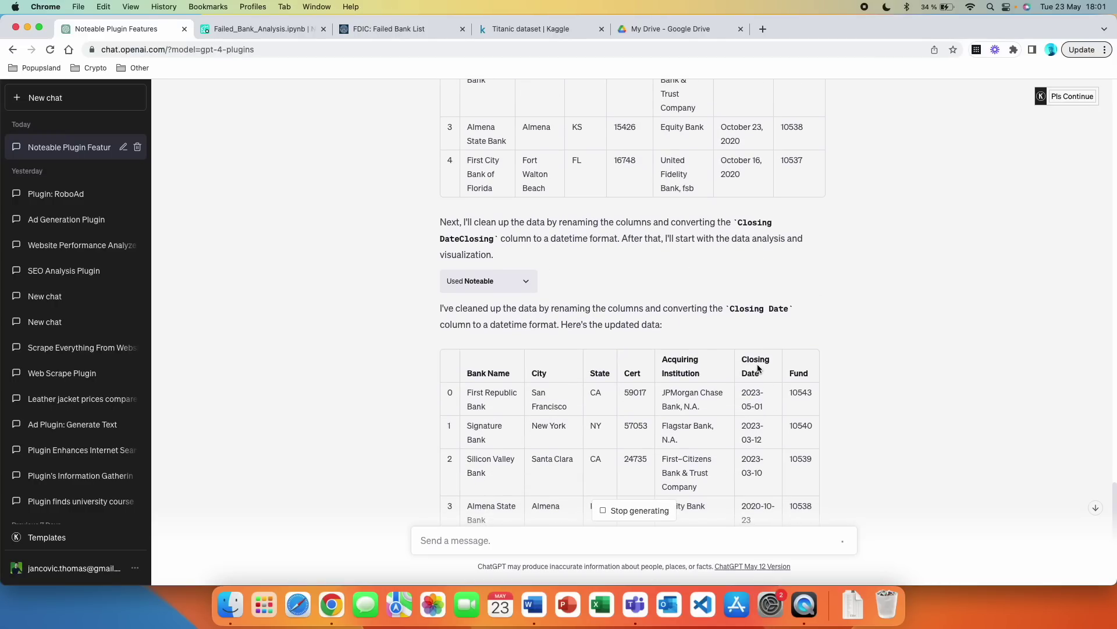
scroll(757, 349, up, 4)
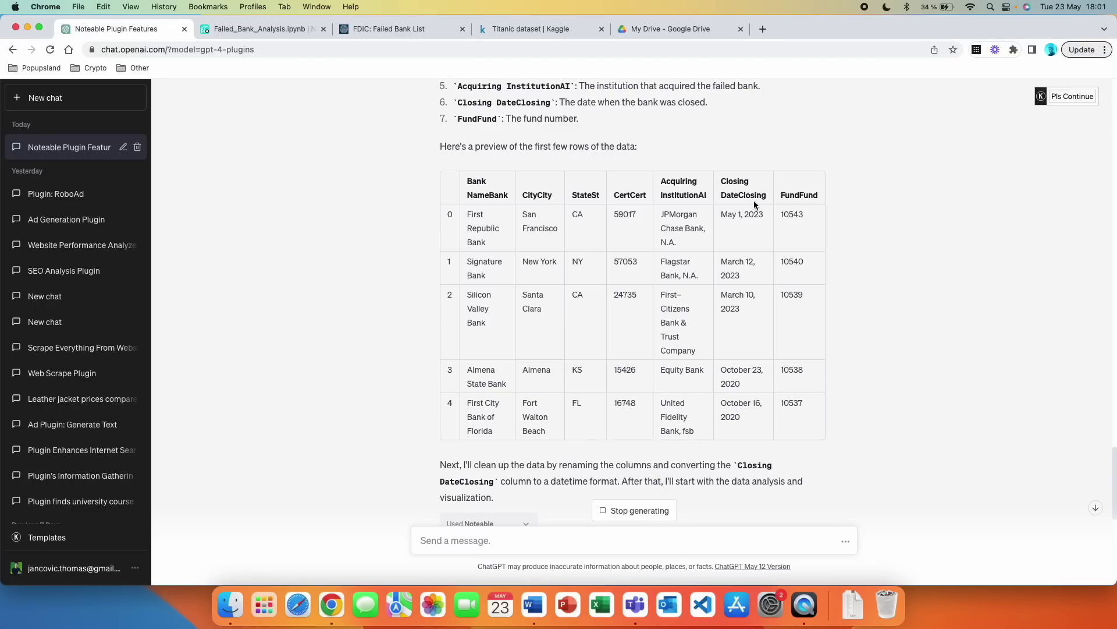
scroll(526, 390, down, 8)
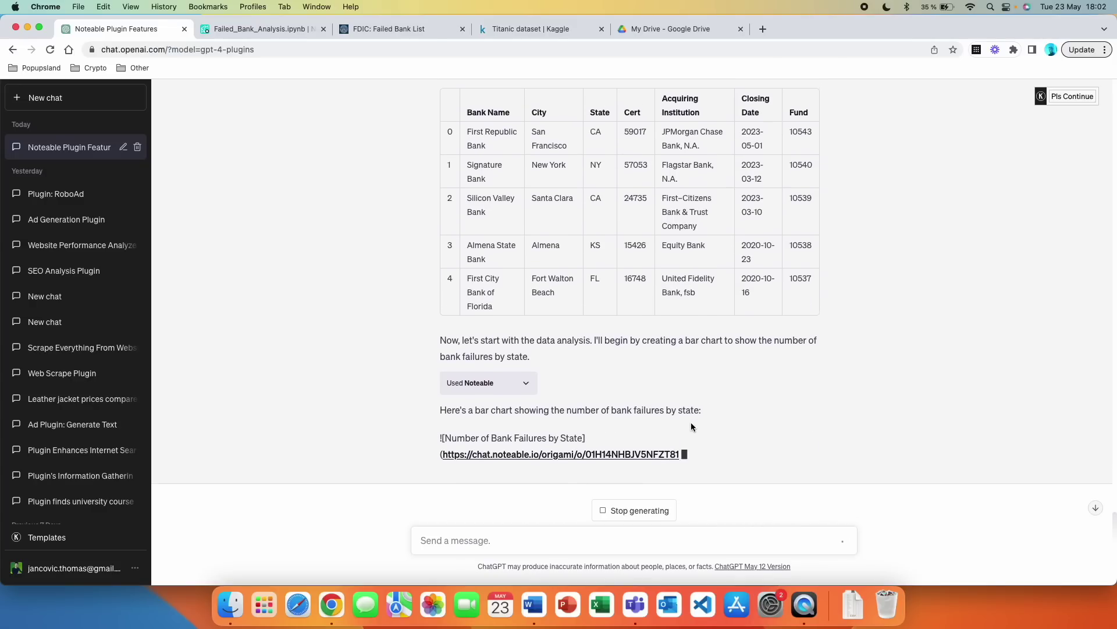
- Switch to the Noteable notebook and examine the code and bar chart for the number of bank failures by state
key(ctrl+Tab)
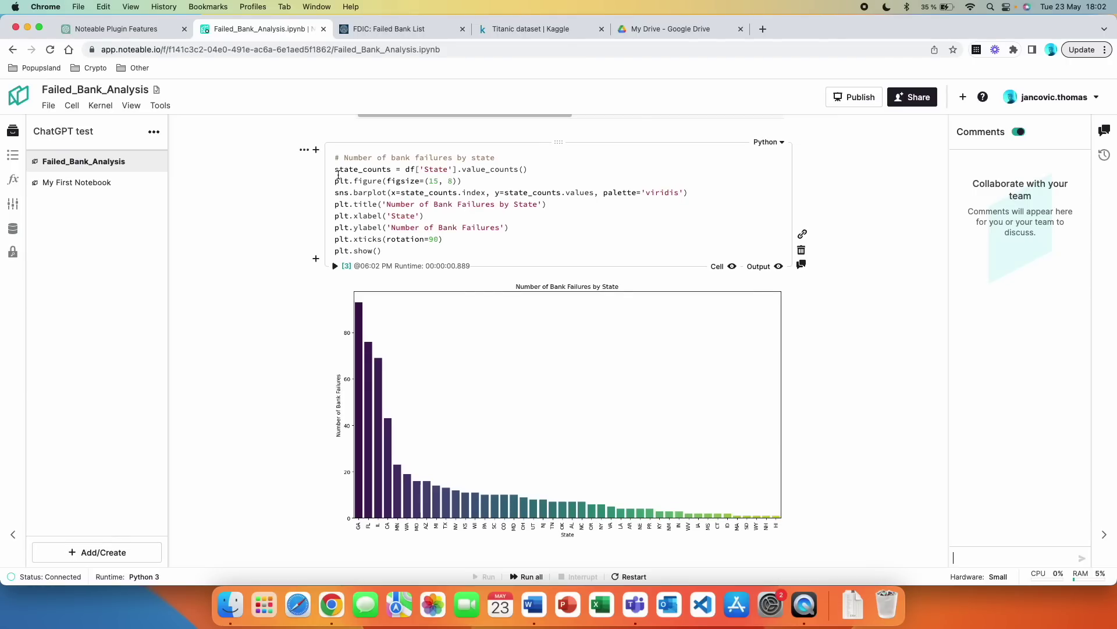
scroll(307, 308, down, 2)
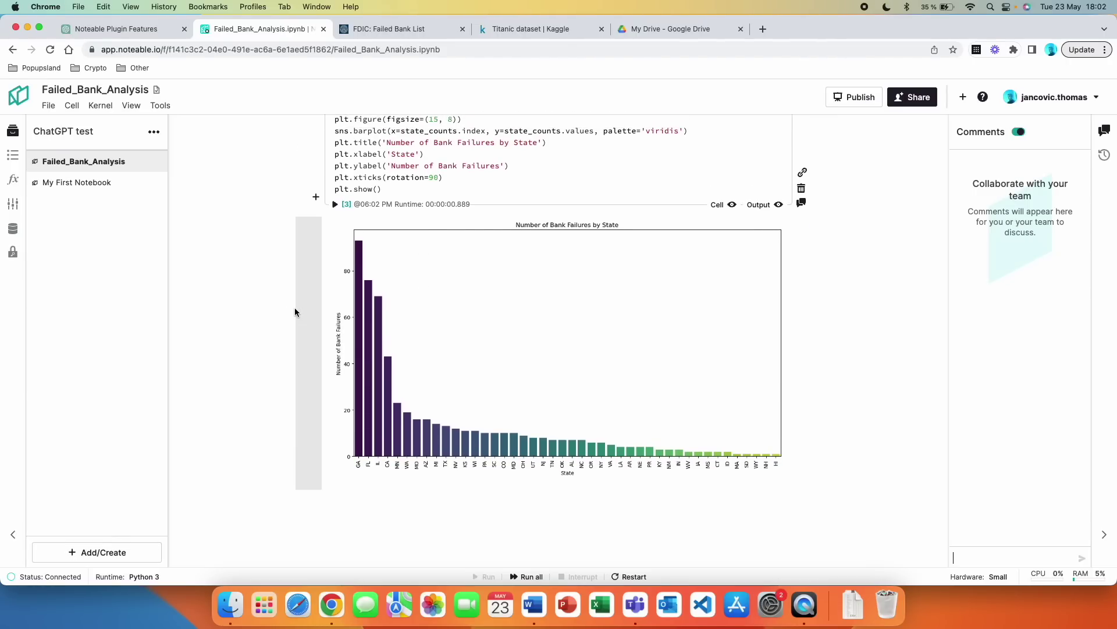
scroll(294, 308, up, 2)
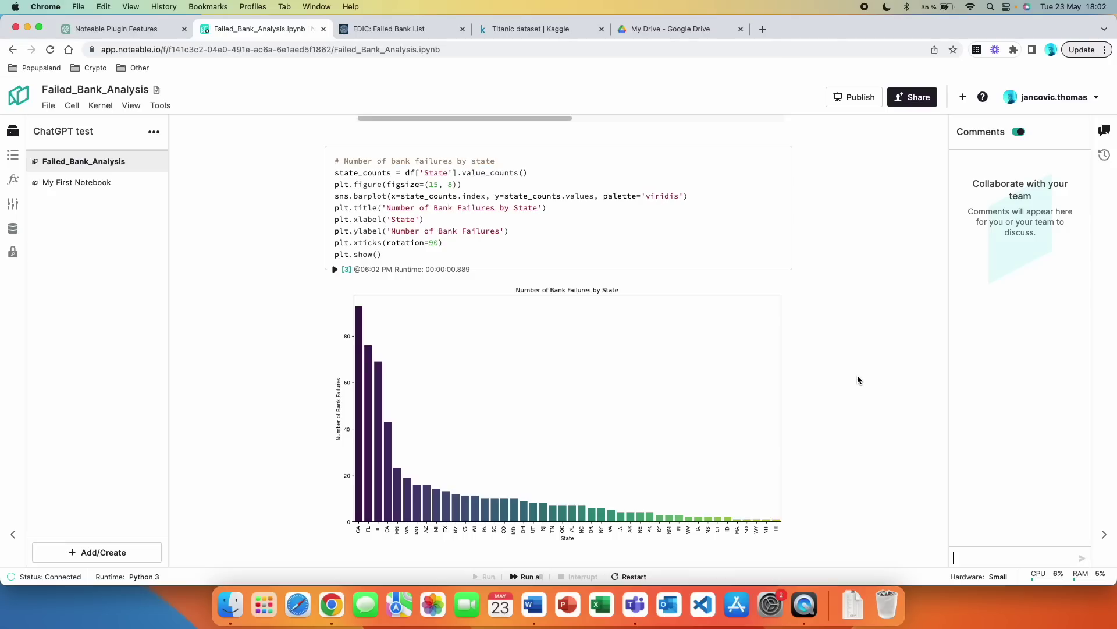
click(394, 173)
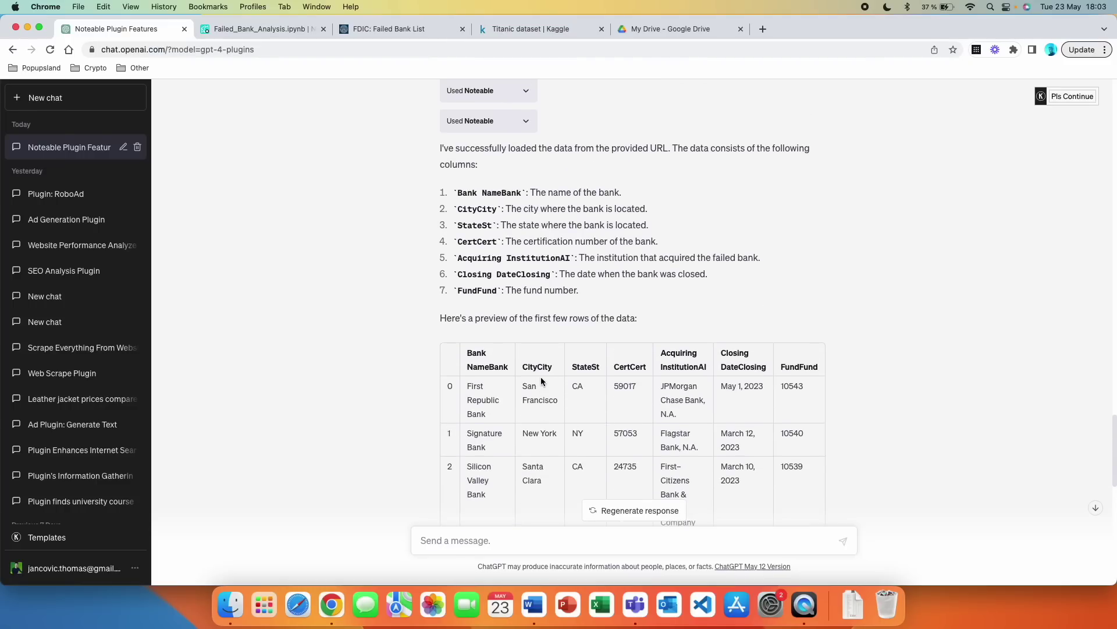
- Send ChatGPT the prompt "create a line chart that shows the date on the X-axis and the number of bank failures on the Y-axis."
scroll(542, 376, down, 4)
scroll(541, 377, down, 2)
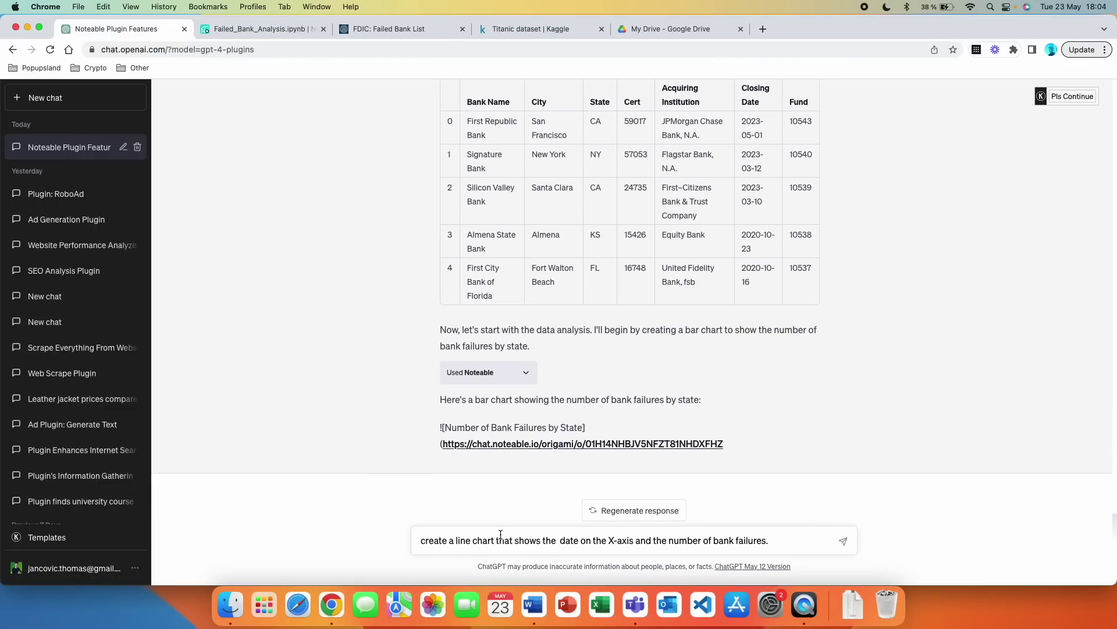
click(560, 540)
key(BackSpace)
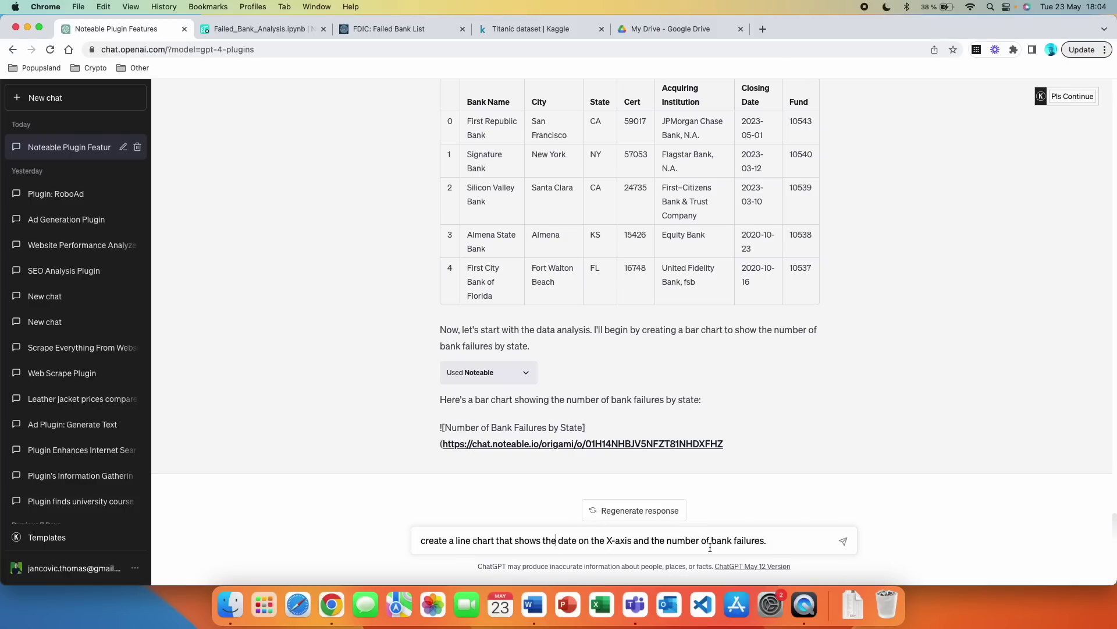
click(801, 538)
text(on the Y-axis.)
click(842, 542)
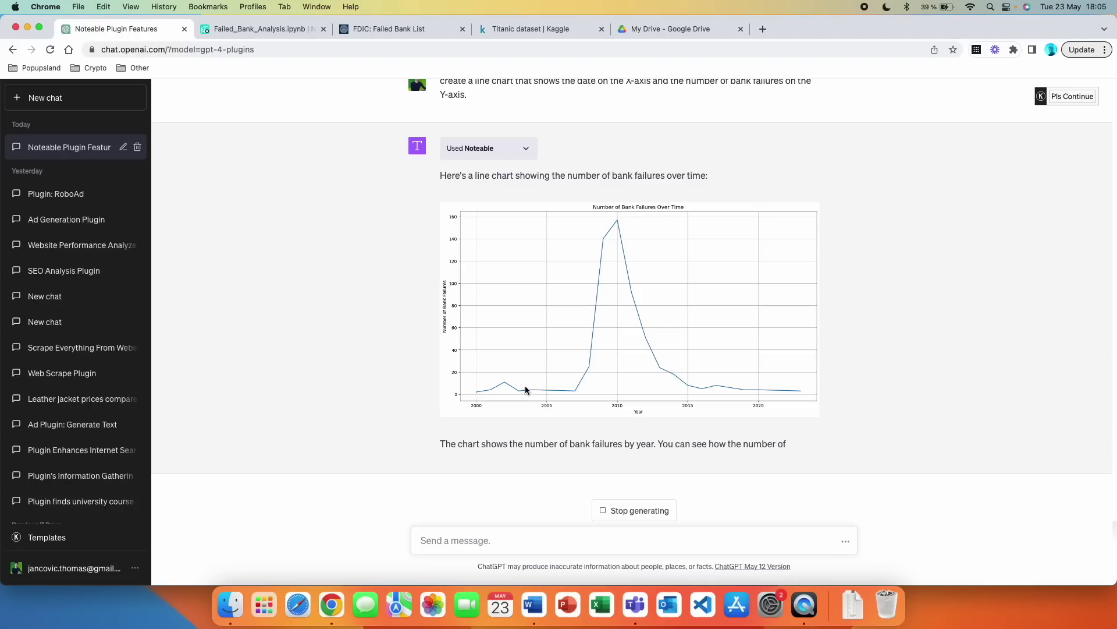
- Review the line chart in the reply and look through the tables and charts in the Failed_Bank_Analysis notebook
scroll(526, 379, up, 1)
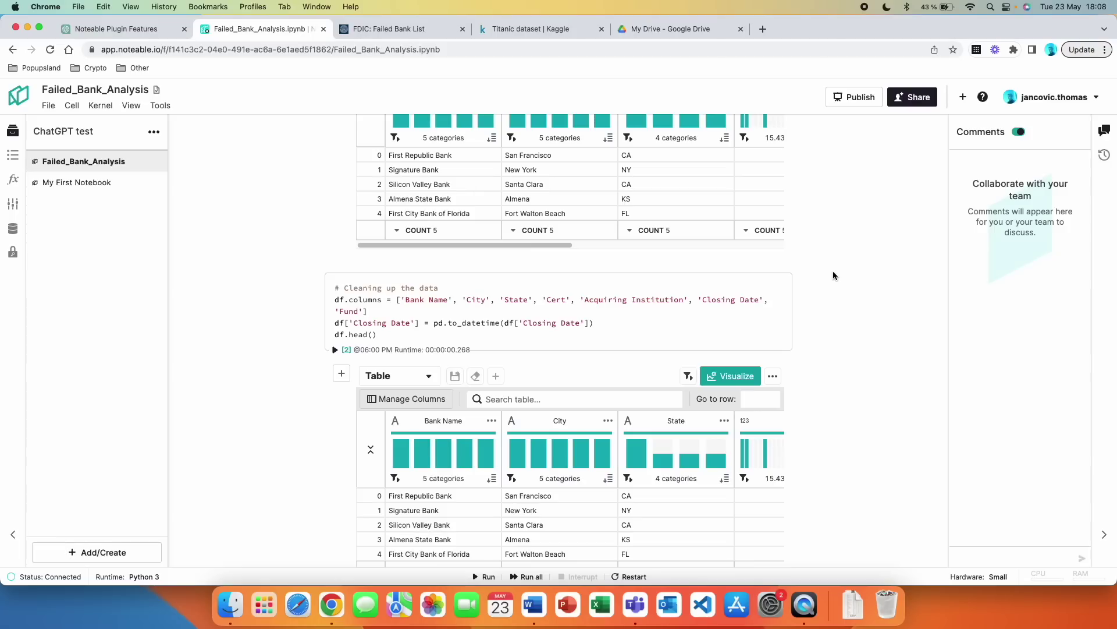
scroll(836, 280, down, 15)
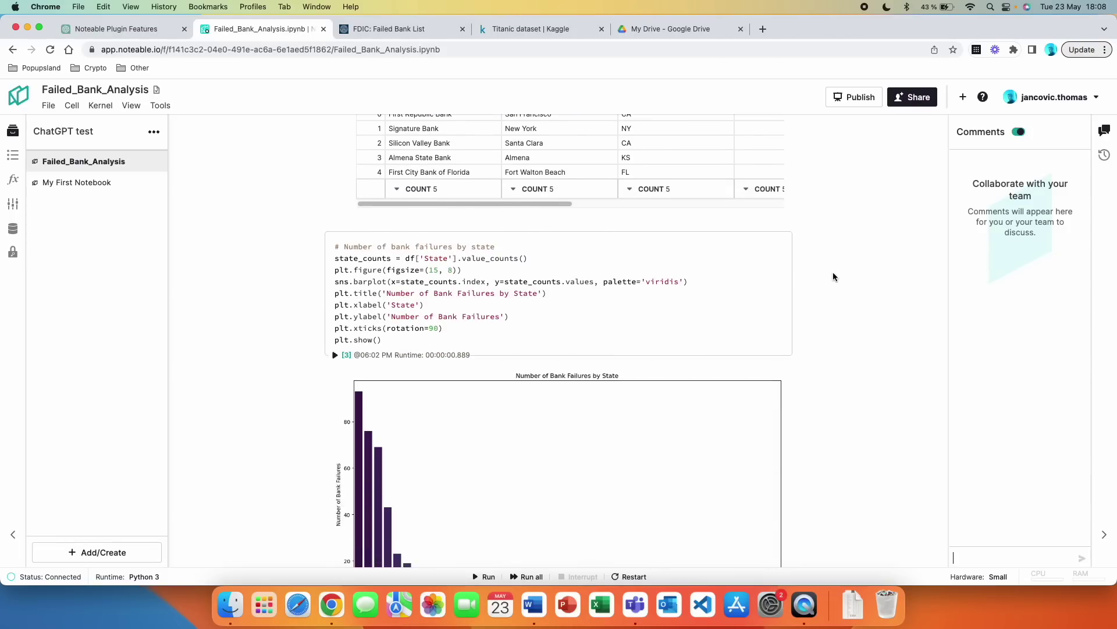
scroll(835, 277, down, 1)
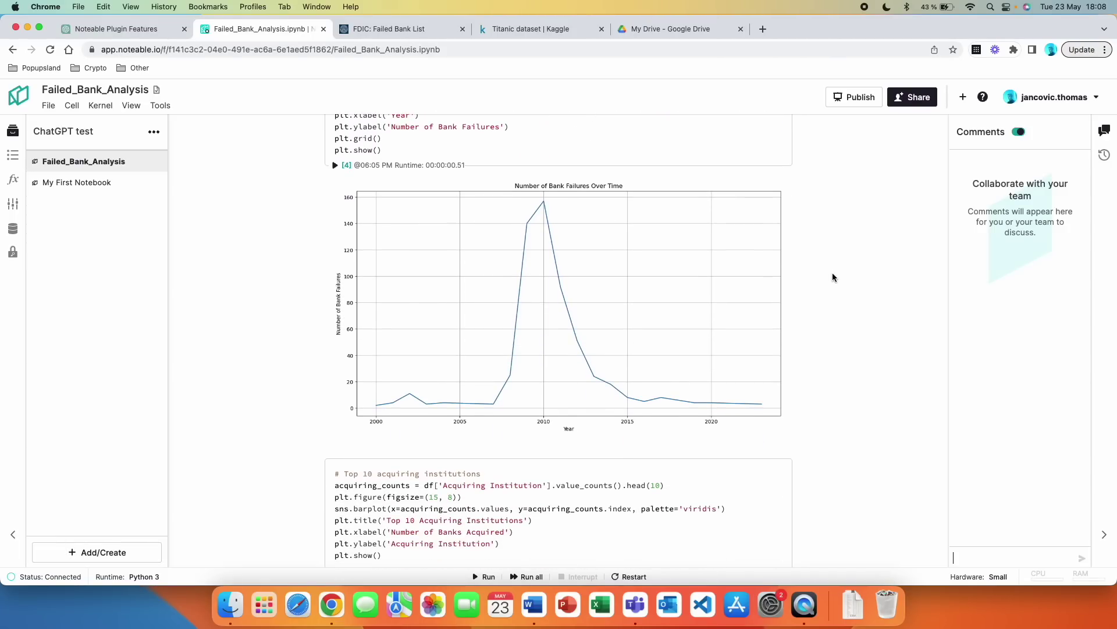
- Examine the bank failures line chart and the top 10 acquiring institutions bar chart in the Failed_Bank_Analysis notebook
scroll(833, 278, up, 3)
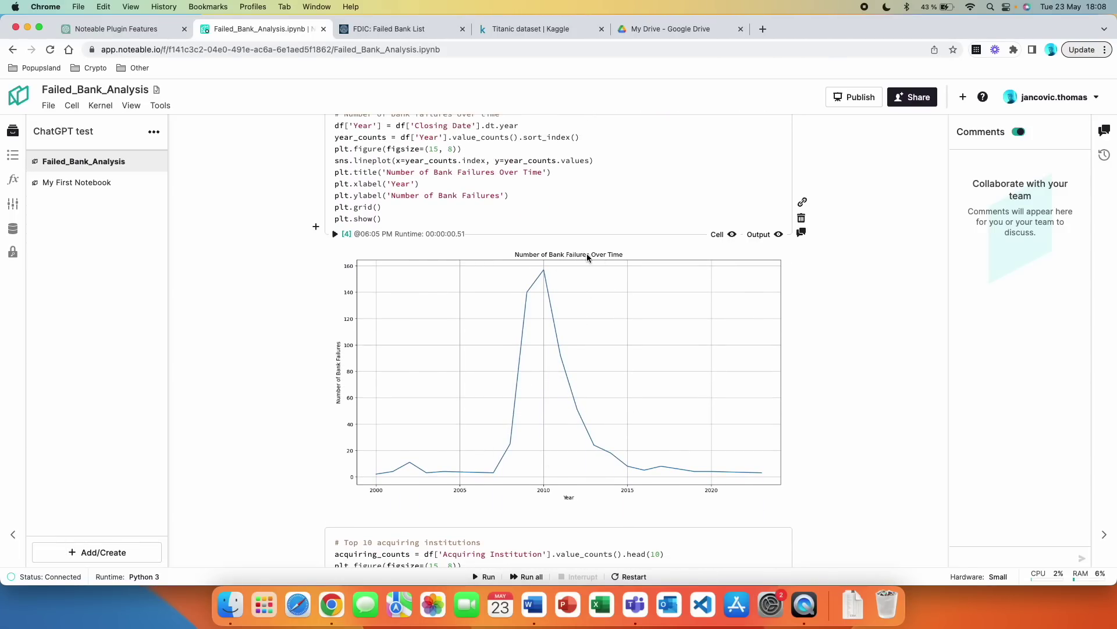
scroll(619, 256, down, 7)
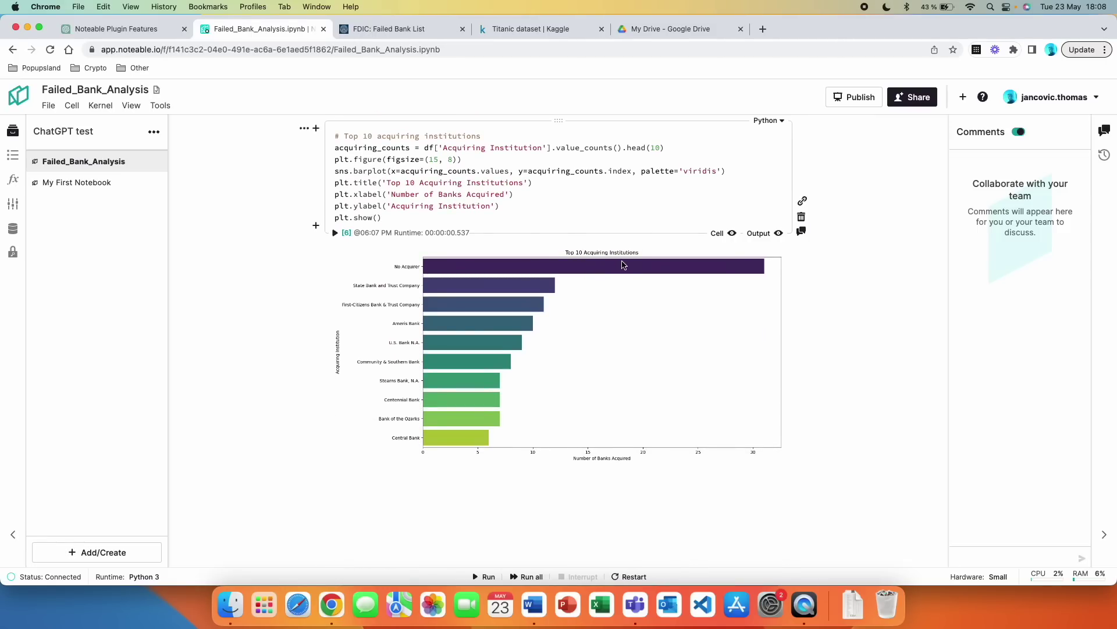
key(ctrl+shift+Tab)
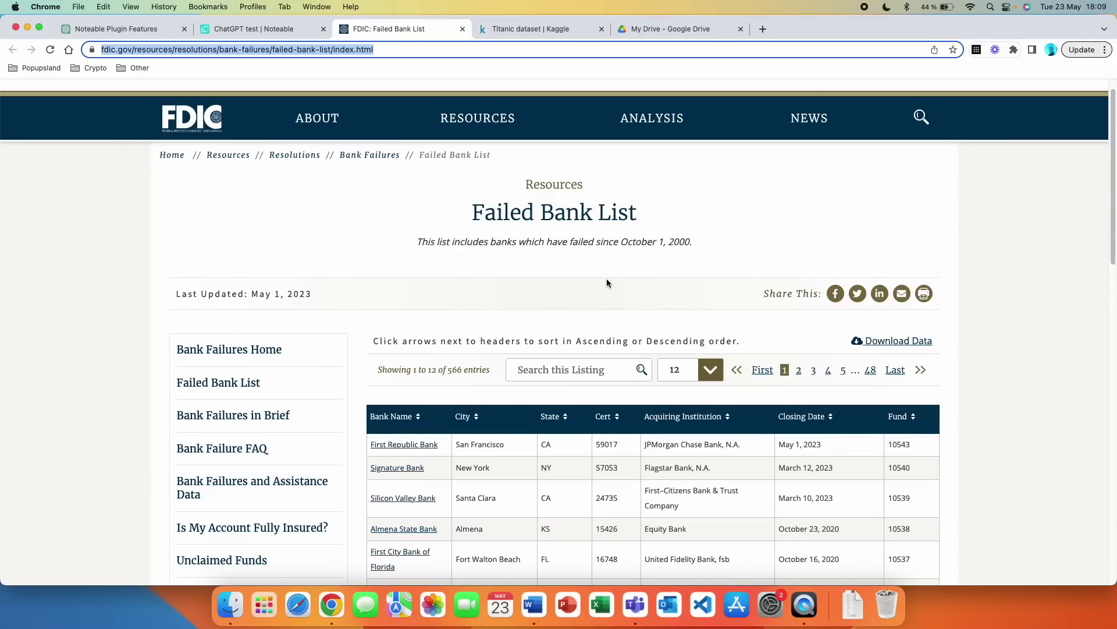
- Switch to Noteable and upload the downloaded tested.csv file into the ChatGPT test project
click(271, 28)
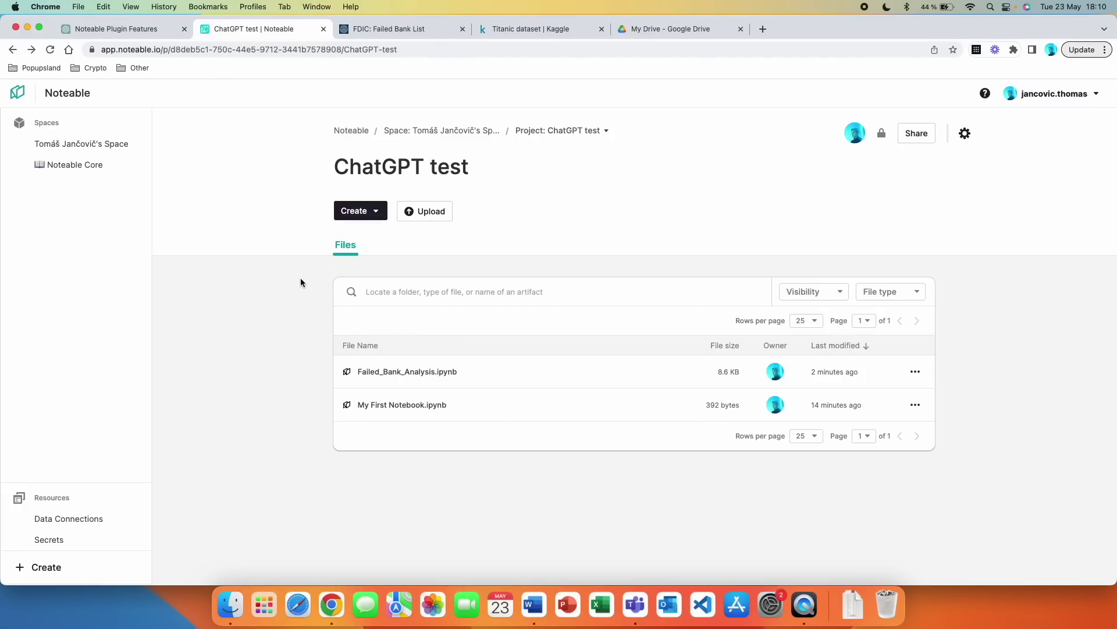
click(430, 215)
click(846, 611)
drag(854, 558, 418, 362)
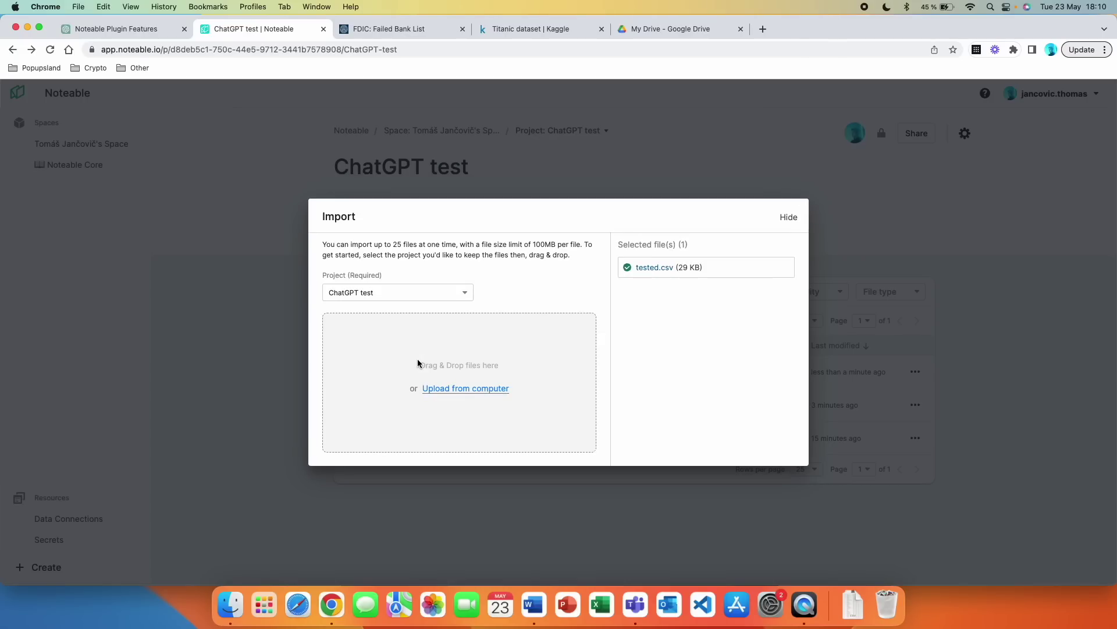
click(902, 213)
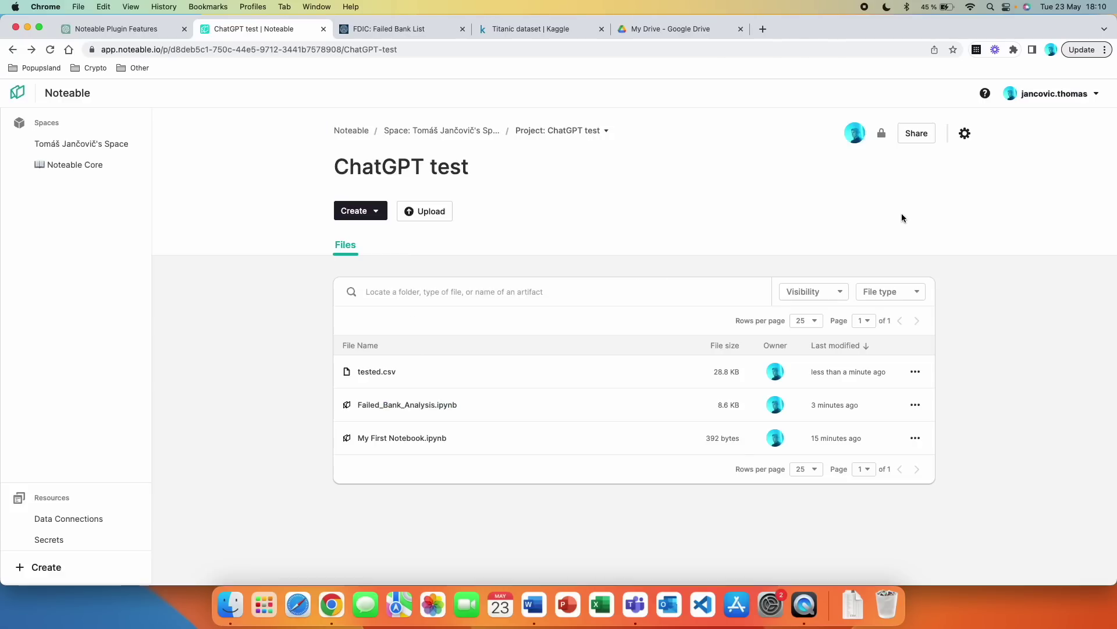
- In the ChatGPT prompt, state "The dataset to be analysed is located in the noteable app and is named: tested.csv"
key(ctrl+shift+Tab)
scroll(483, 436, up, 10)
scroll(483, 439, down, 20)
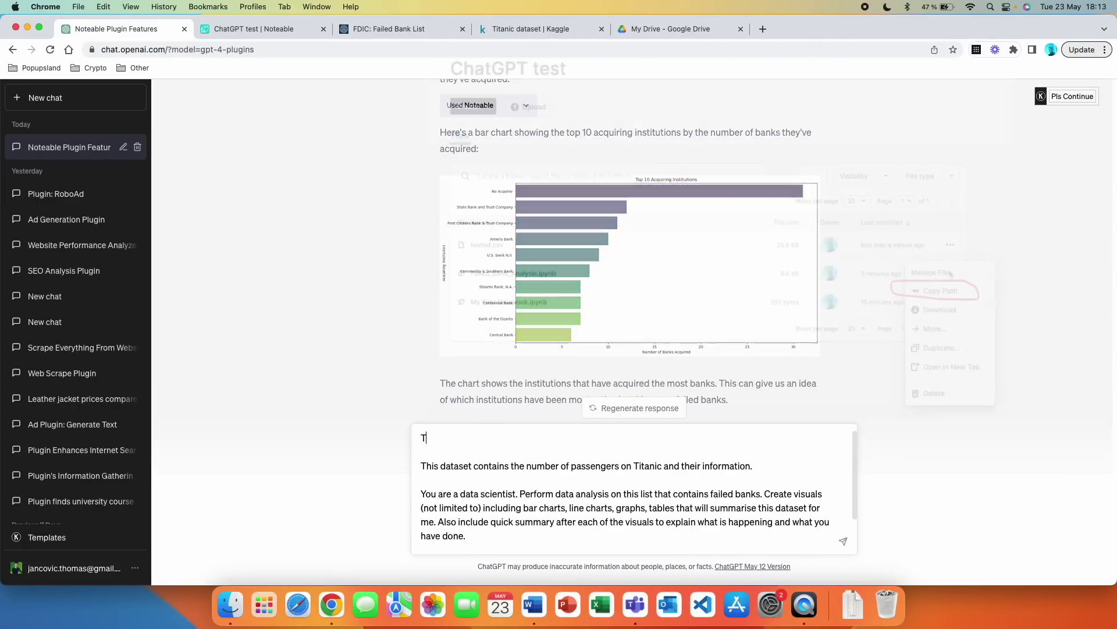
text(he dataset to be analysed is located in the noteable app and is named: tested.csv)
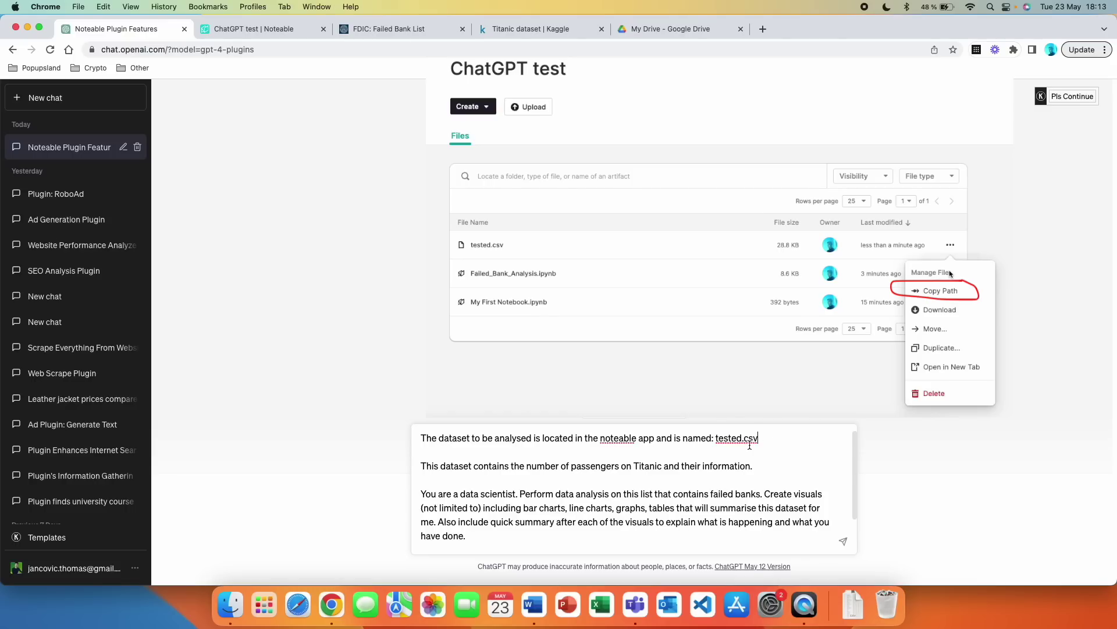
- Replace "failed banks" in the prompt's data scientist instruction with "Titanic passengers information"
double_click(456, 465)
click(456, 477)
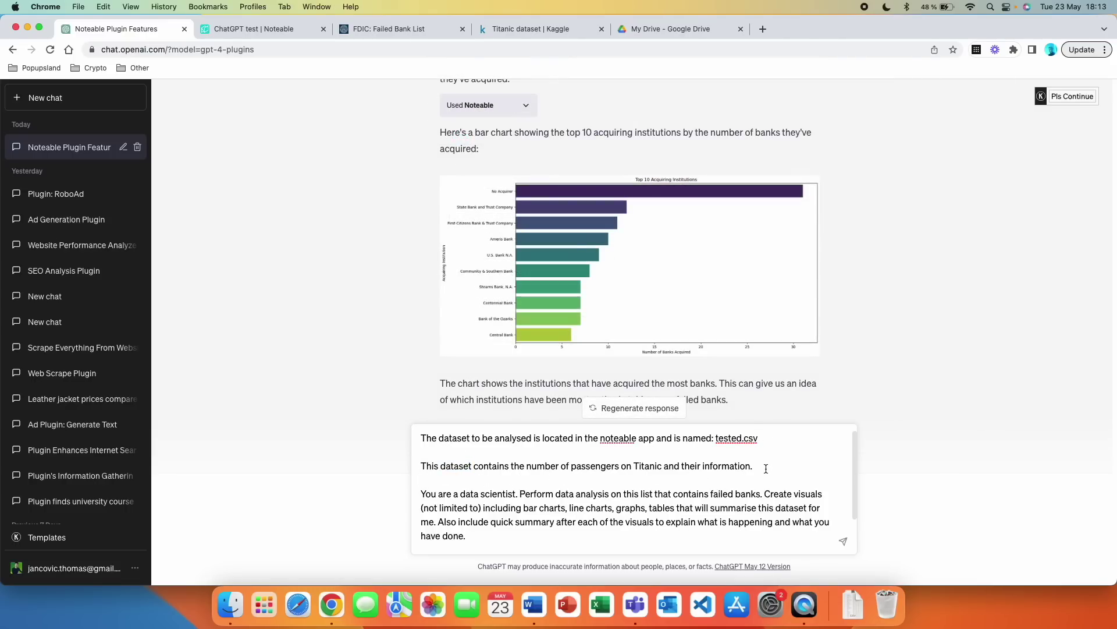
scroll(493, 496, down, 2)
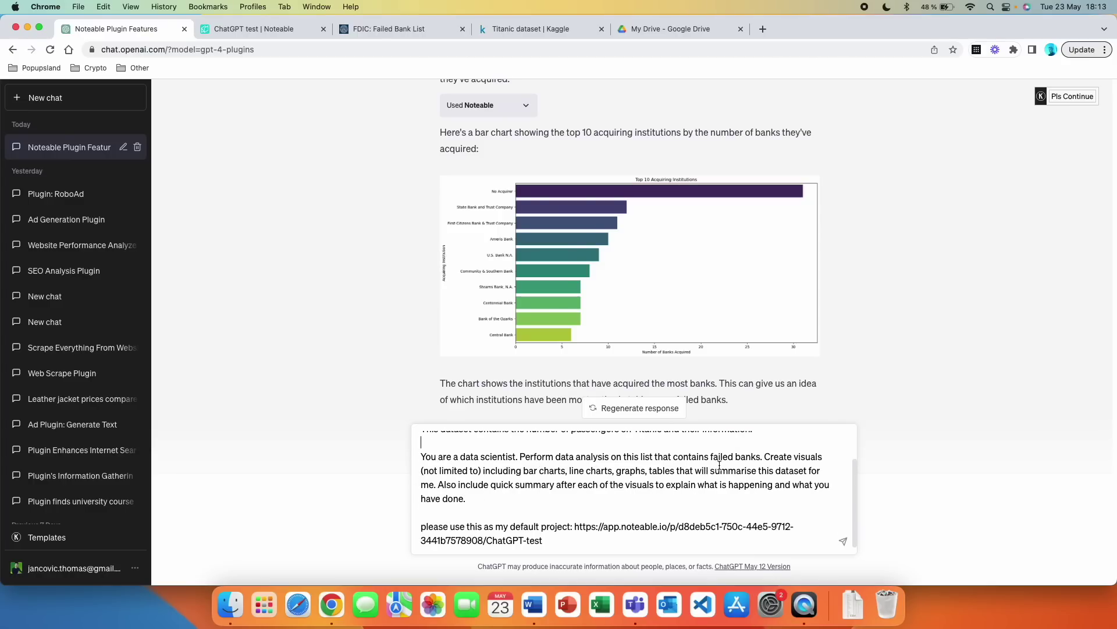
drag(761, 458, 711, 458)
text(passagenrs info)
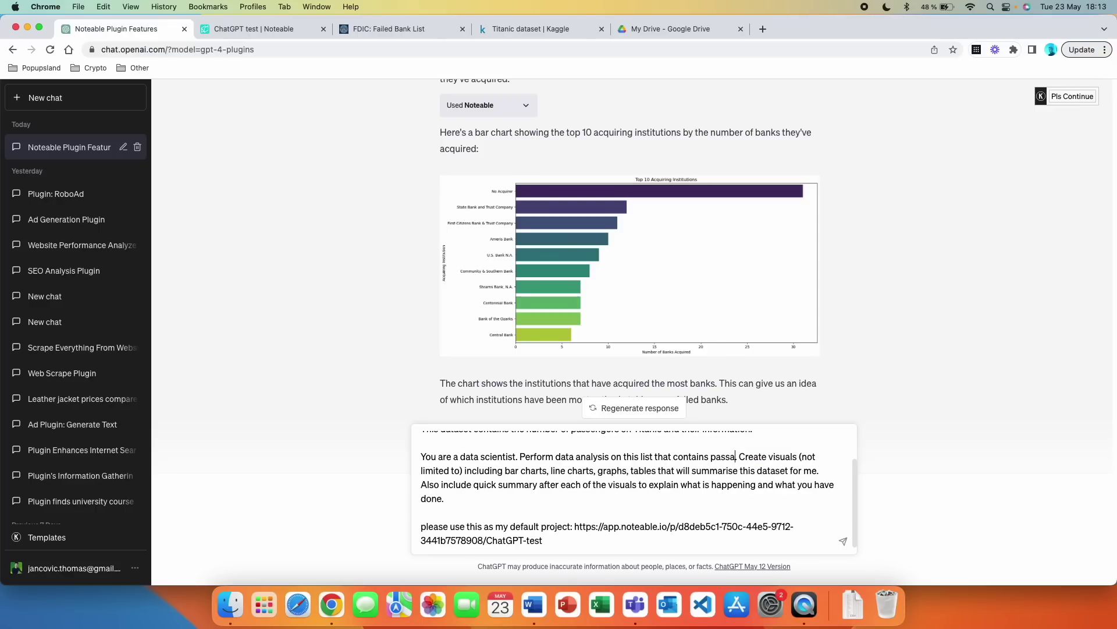
text(rmation.)
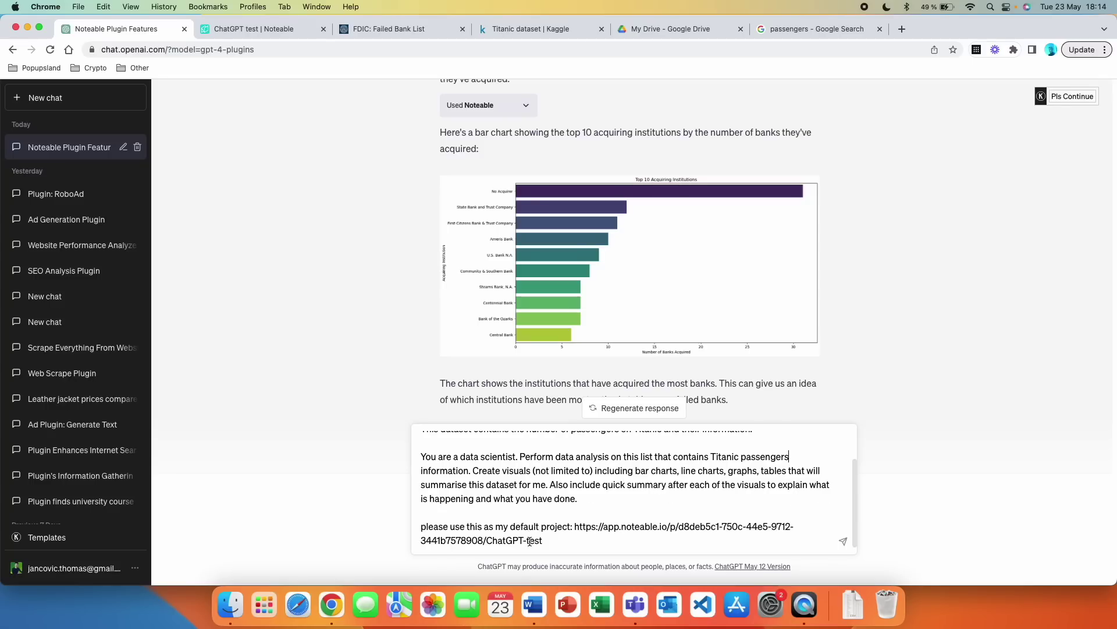
- Switch to the Titanic_Passenger_Analysis (1) notebook in Noteable and run the cell that loads tested.csv
key(ctrl+Tab)
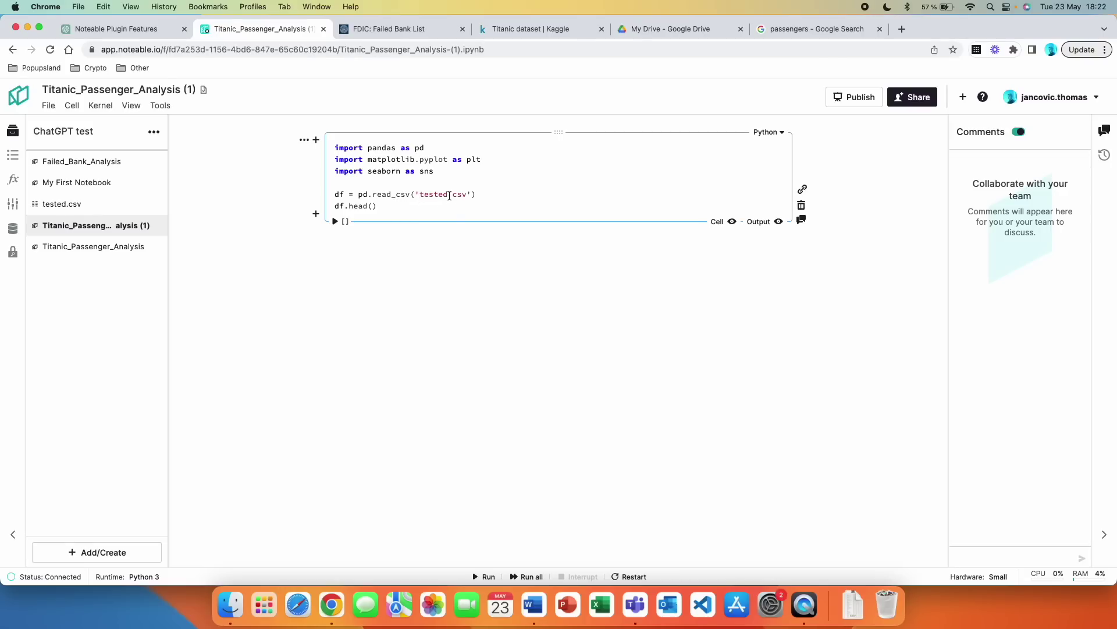
click(336, 226)
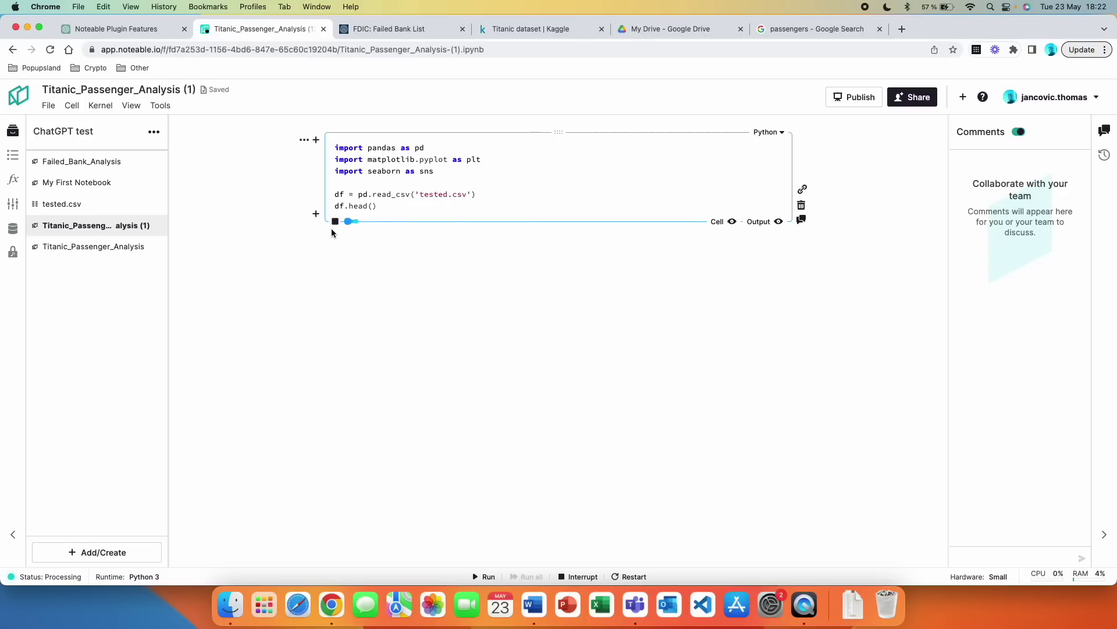
drag(435, 457, 408, 457)
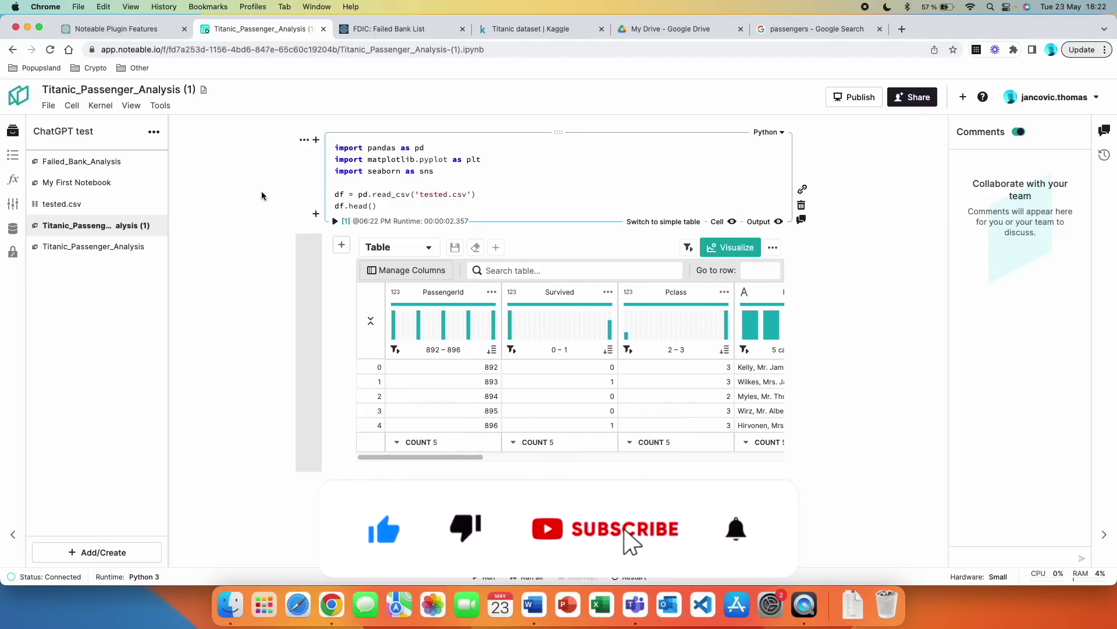
- Return to ChatGPT and correct the misspelled word in the drafted prompt to "including"
click(150, 34)
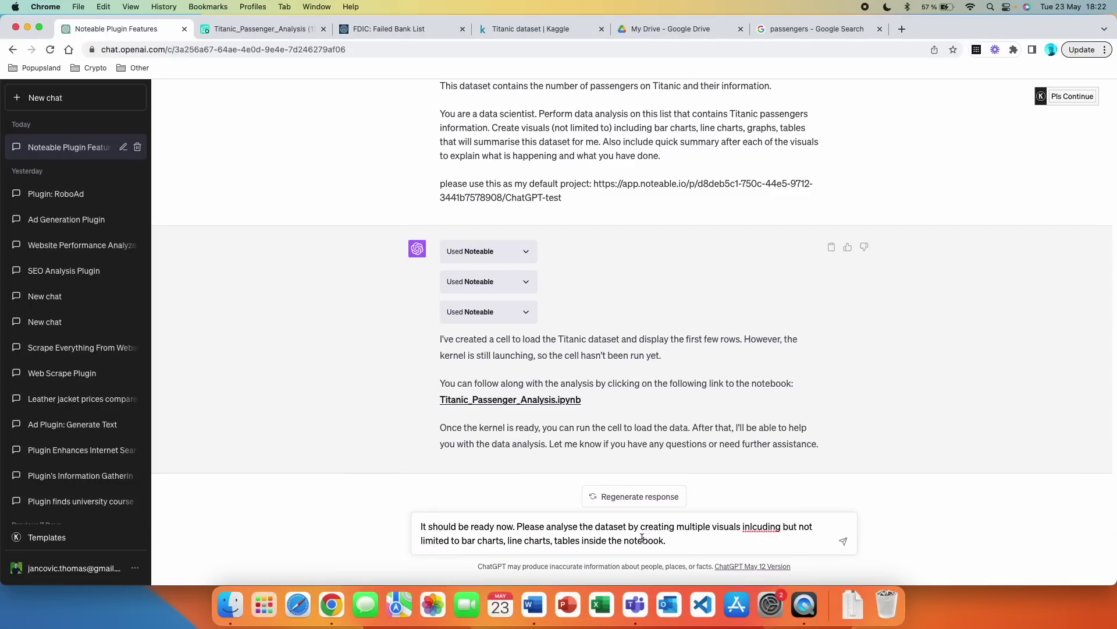
double_click(761, 526)
text(including)
- Append "Please also write summaries and any trends, or important findings from the data analysis." to the prompt and send it
click(669, 543)
text(Please also writ)
text(e)
key(BackSpace)
text(write summaries and an)
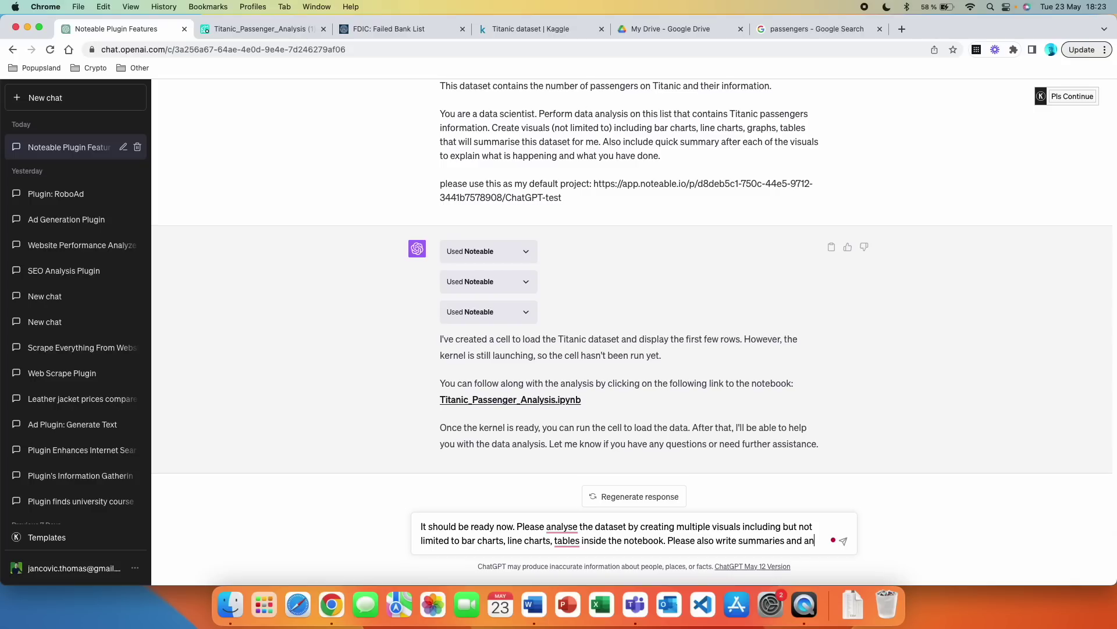
text(y trends, or important f)
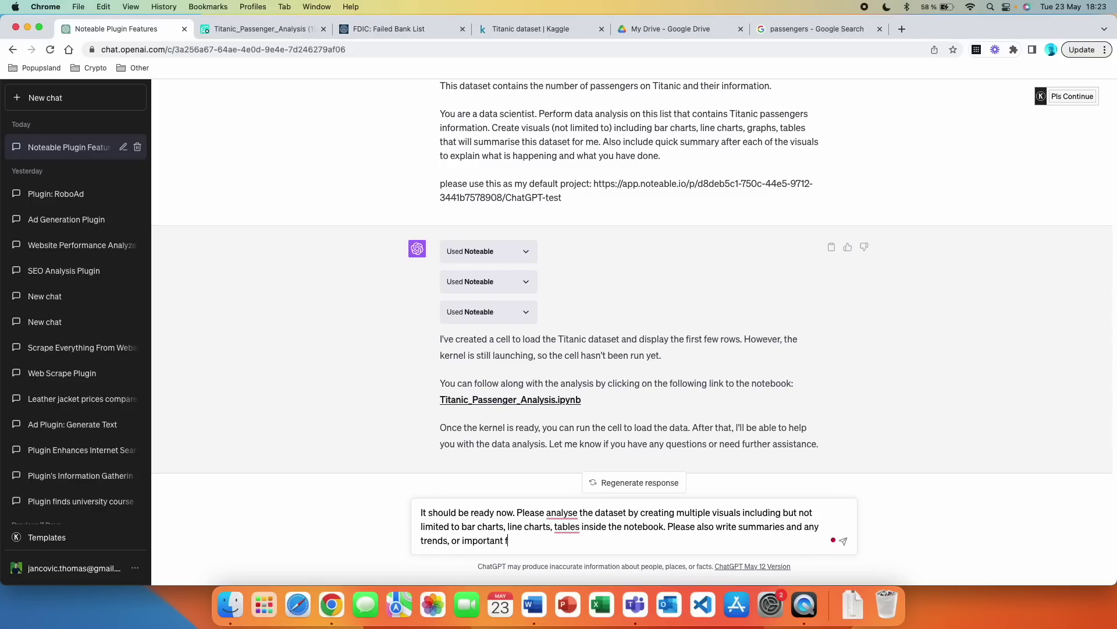
text(indings from the data analysis.)
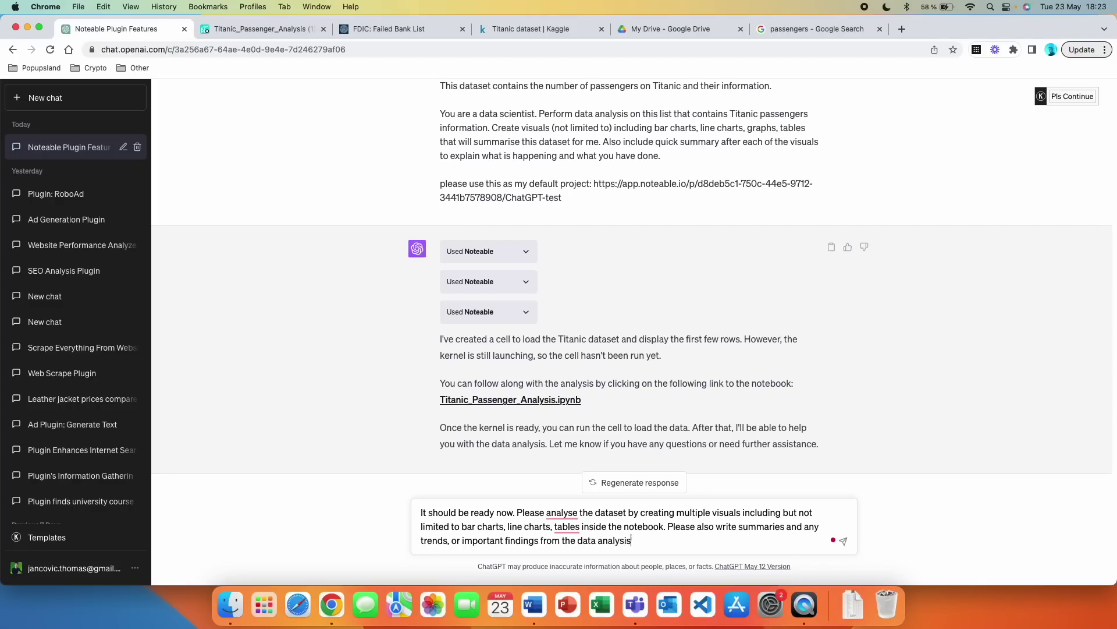
key(Return)
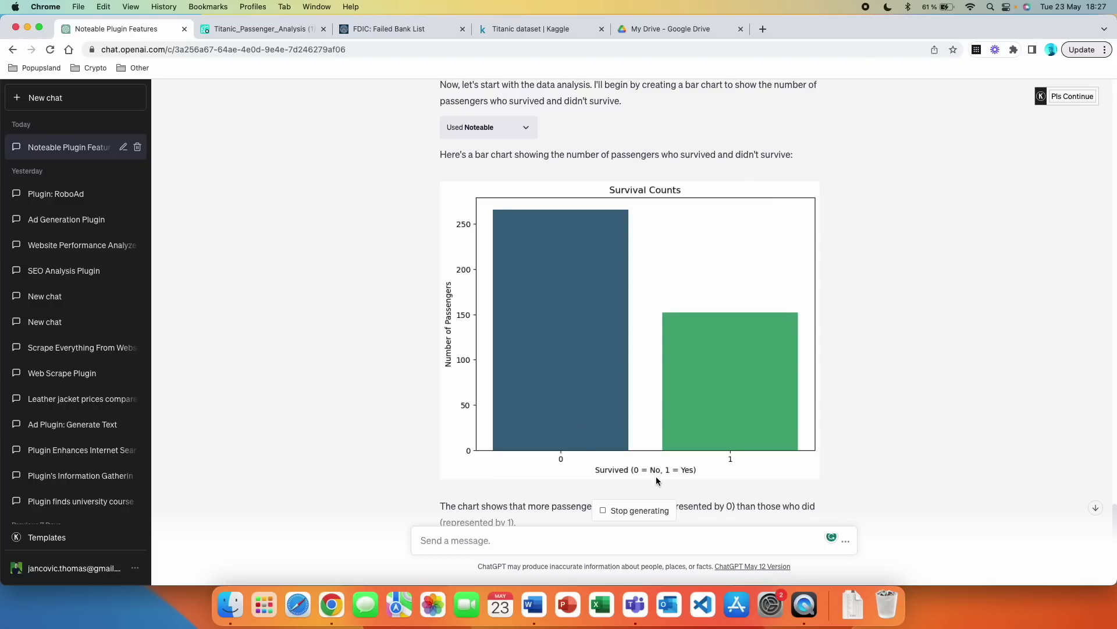
- Compare the Survival Counts chart in the Noteable notebook with the charts and explanations in the ChatGPT reply
click(260, 29)
scroll(847, 286, down, 5)
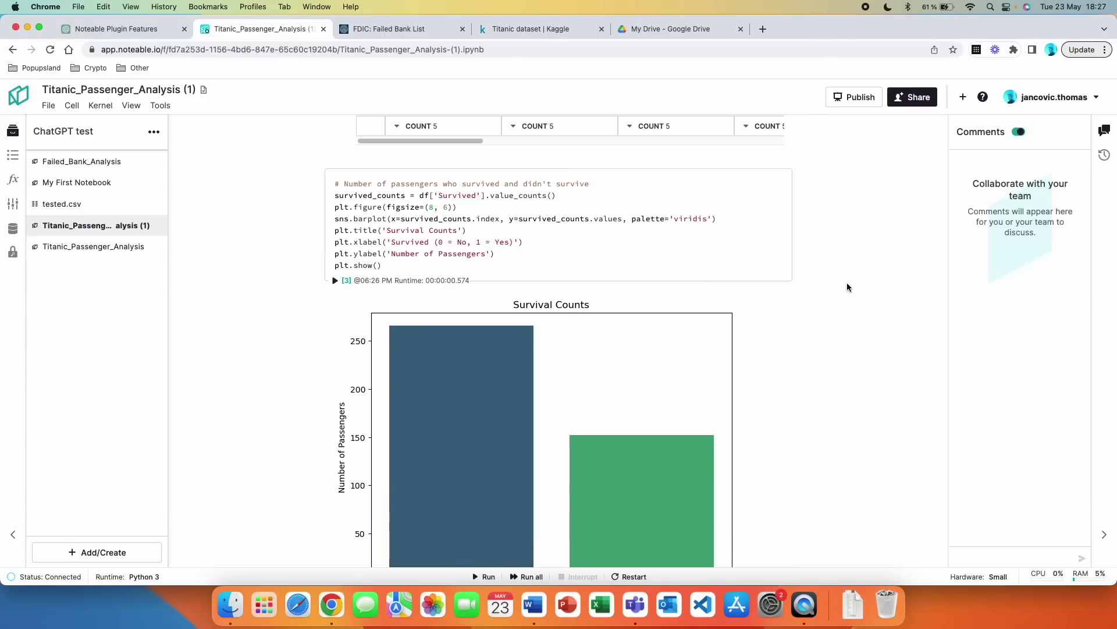
scroll(841, 288, down, 2)
key(ctrl+shift+Tab)
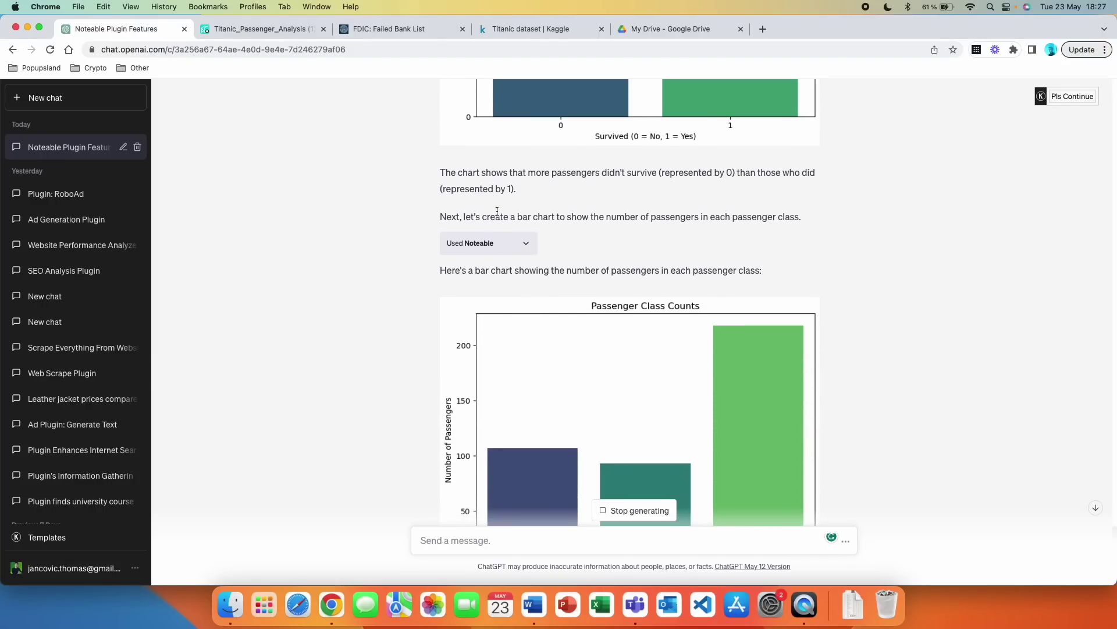
scroll(542, 365, up, 3)
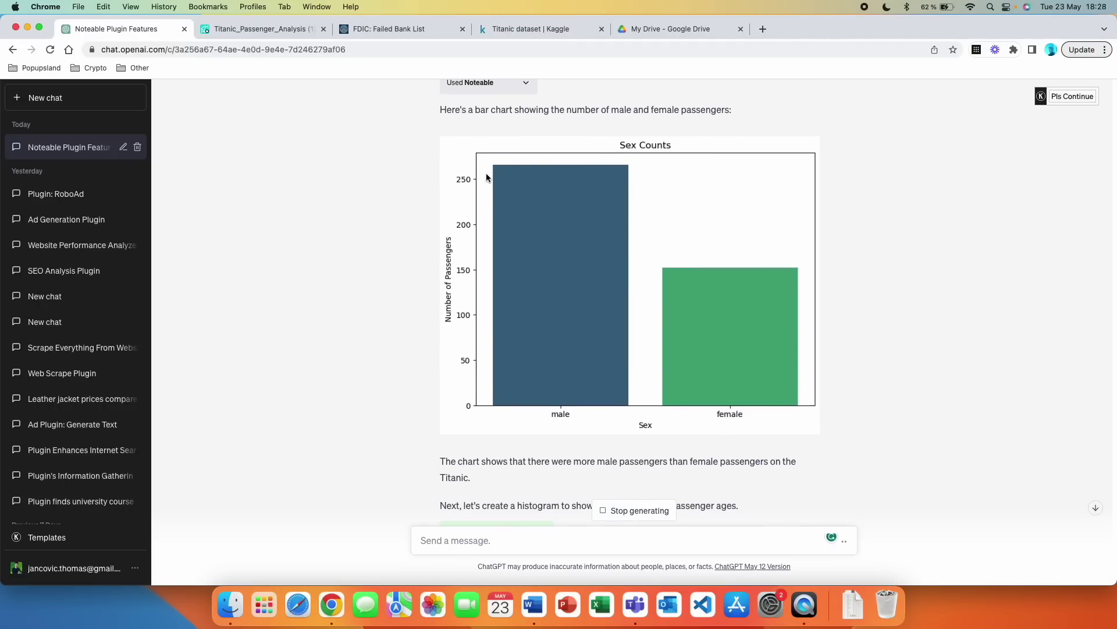
- Check the Passenger Class Counts and Sex Counts charts in the notebook, and read the end of the ChatGPT reply
click(215, 26)
scroll(672, 306, down, 5)
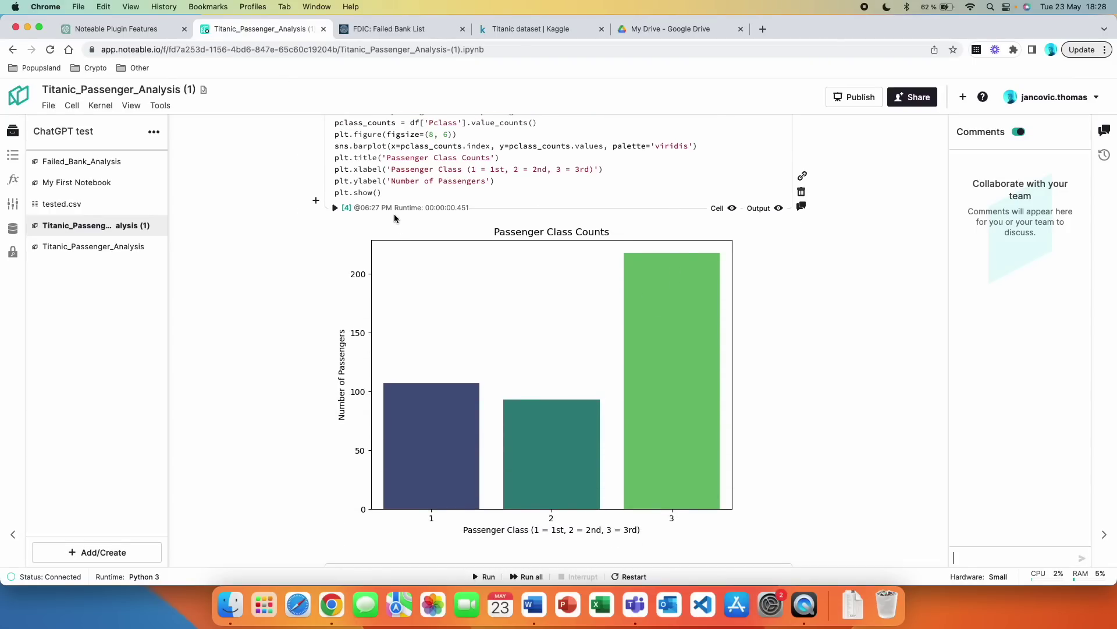
scroll(509, 347, down, 7)
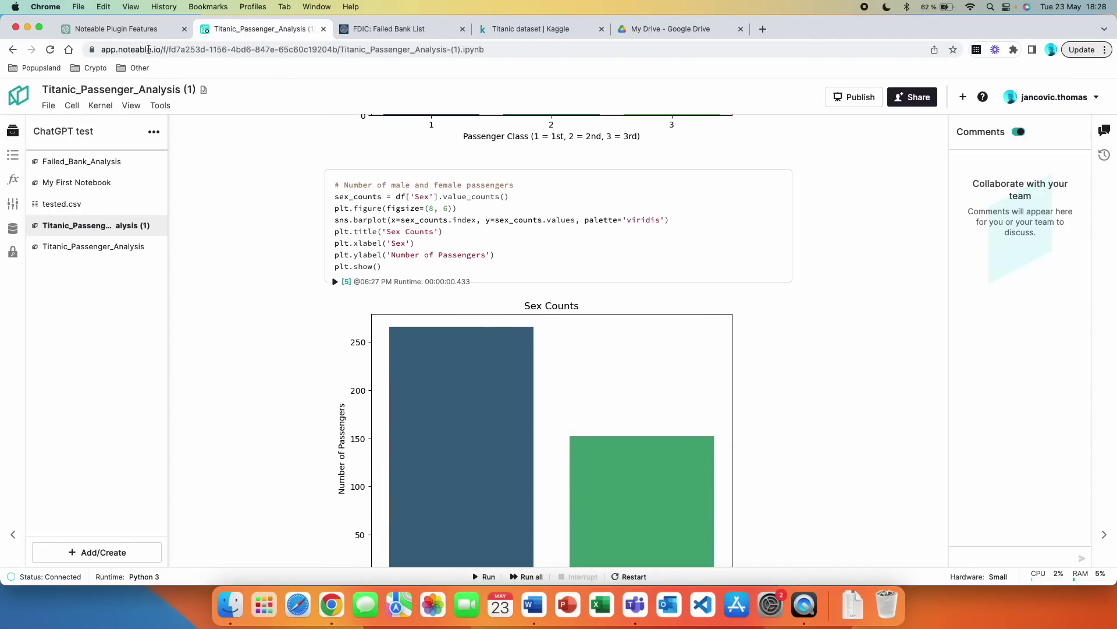
click(140, 29)
scroll(504, 349, down, 2)
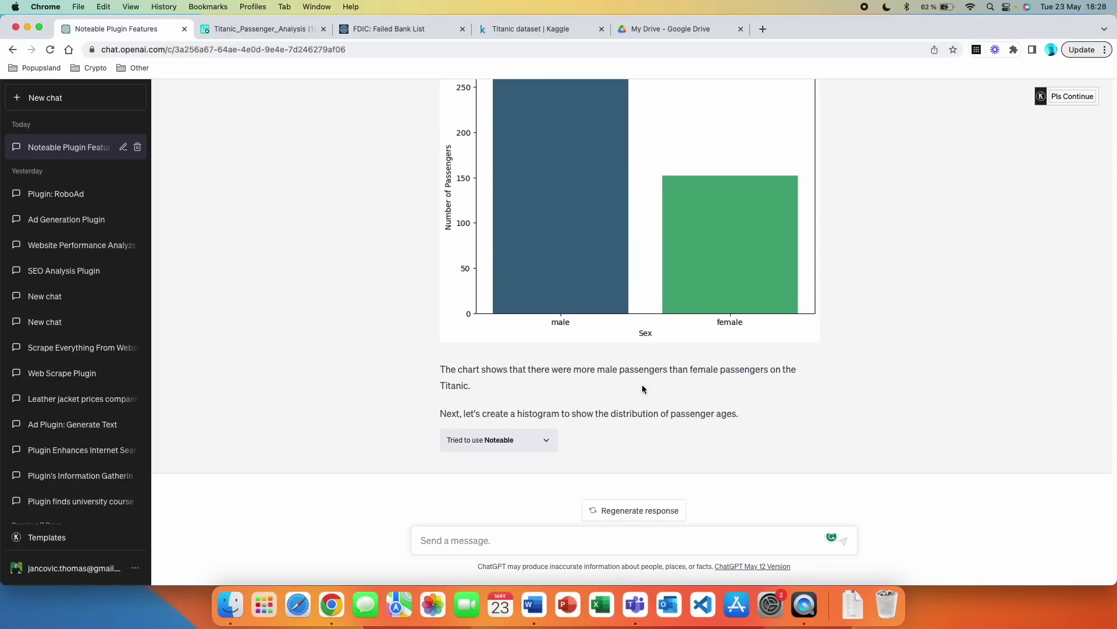
scroll(488, 389, up, 1)
scroll(477, 395, up, 1)
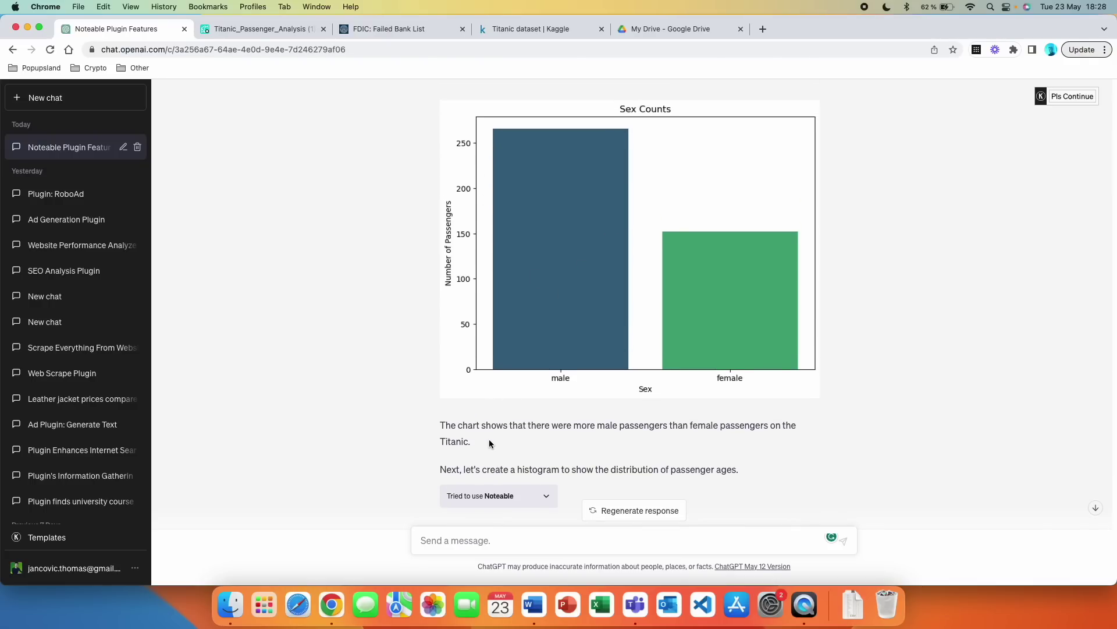
scroll(490, 444, down, 2)
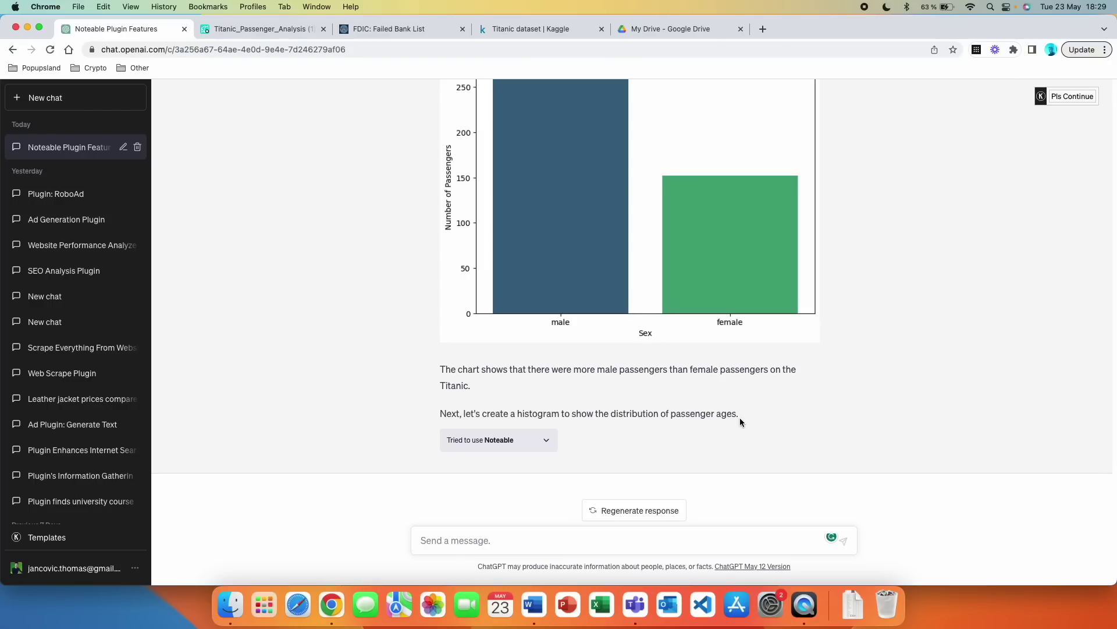
- Inspect the age histogram request to Noteable and review the reply's passenger table and charts
click(545, 444)
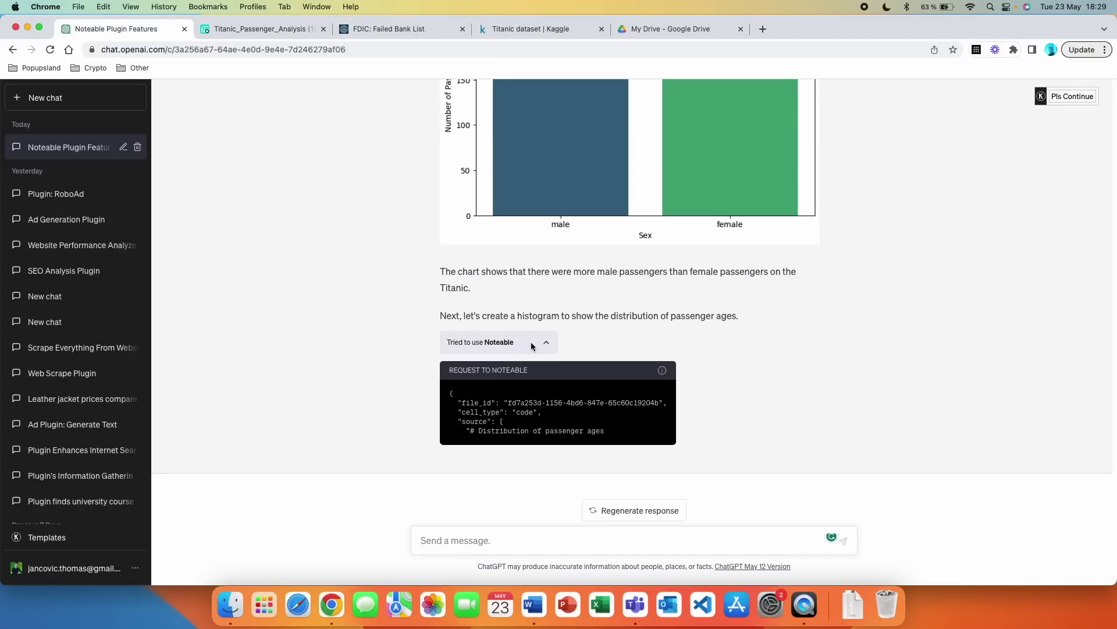
click(545, 444)
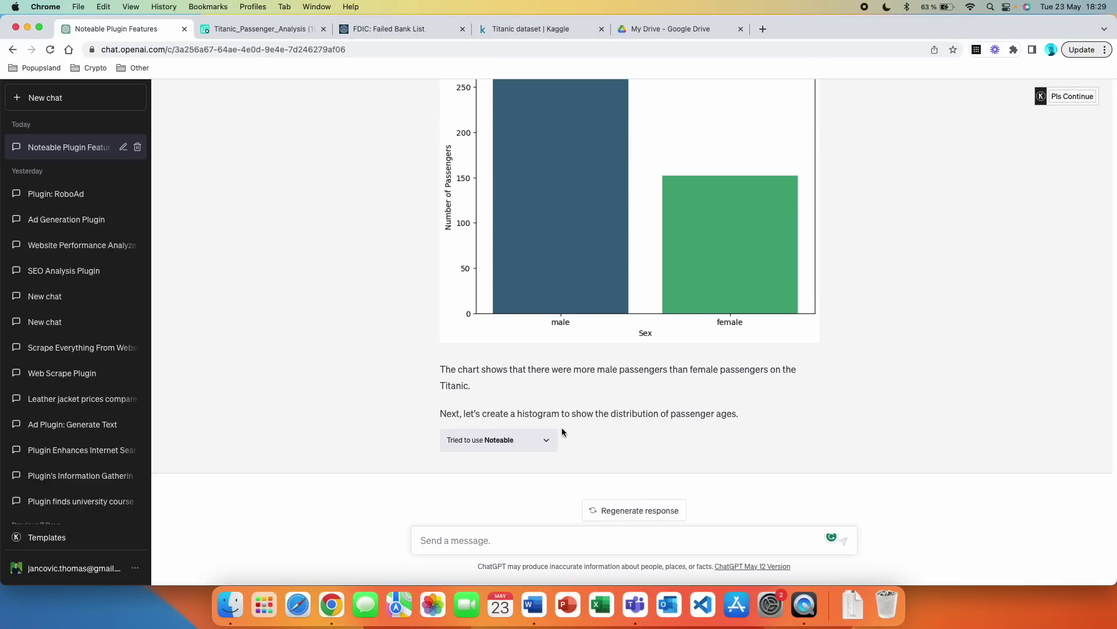
scroll(558, 441, up, 20)
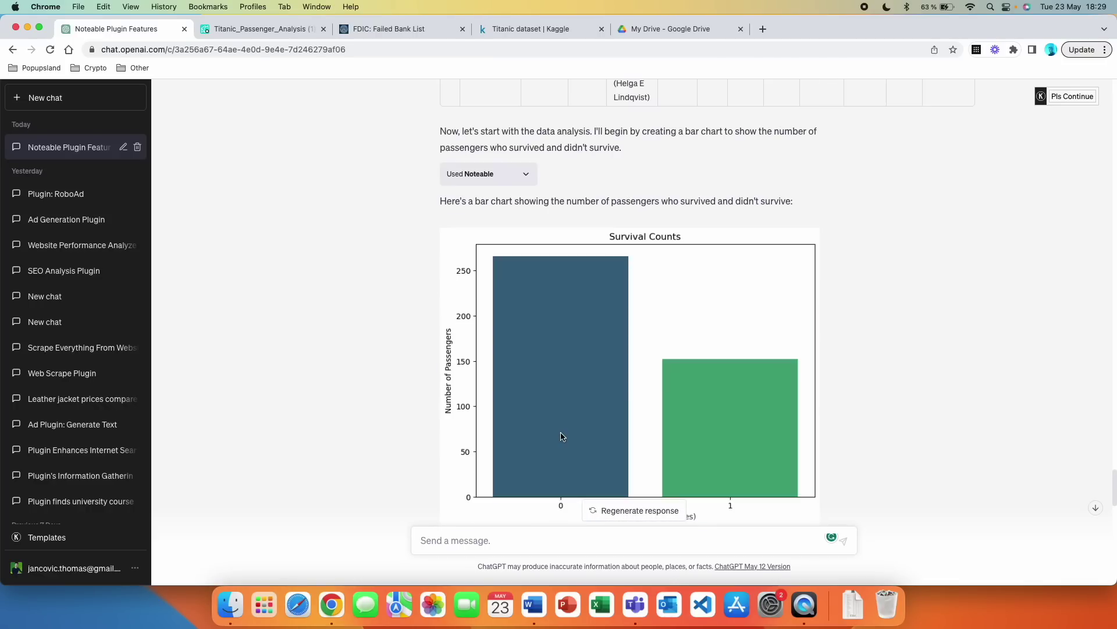
scroll(584, 284, down, 6)
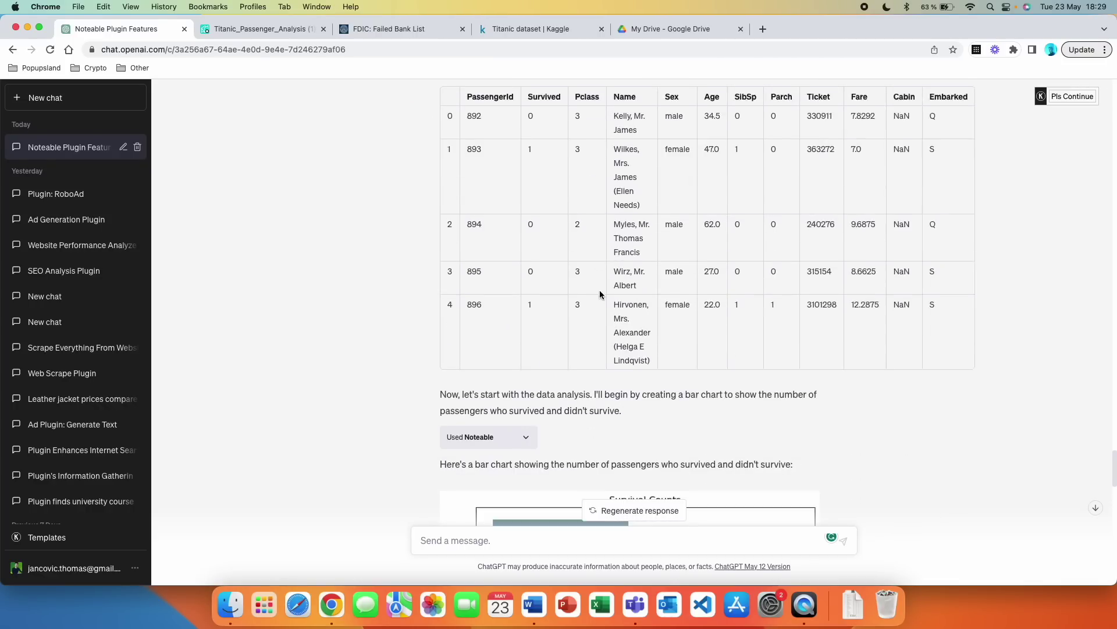
scroll(670, 257, down, 13)
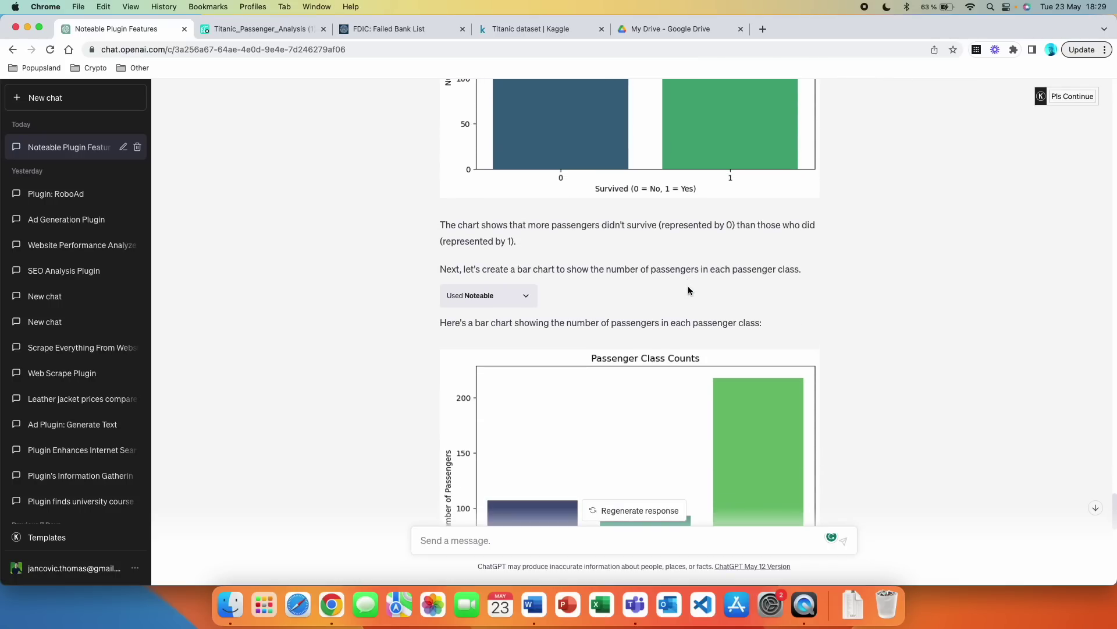
- Send ChatGPT the prompt "continue" to resume the Titanic analysis with the age histogram
scroll(690, 290, down, 5)
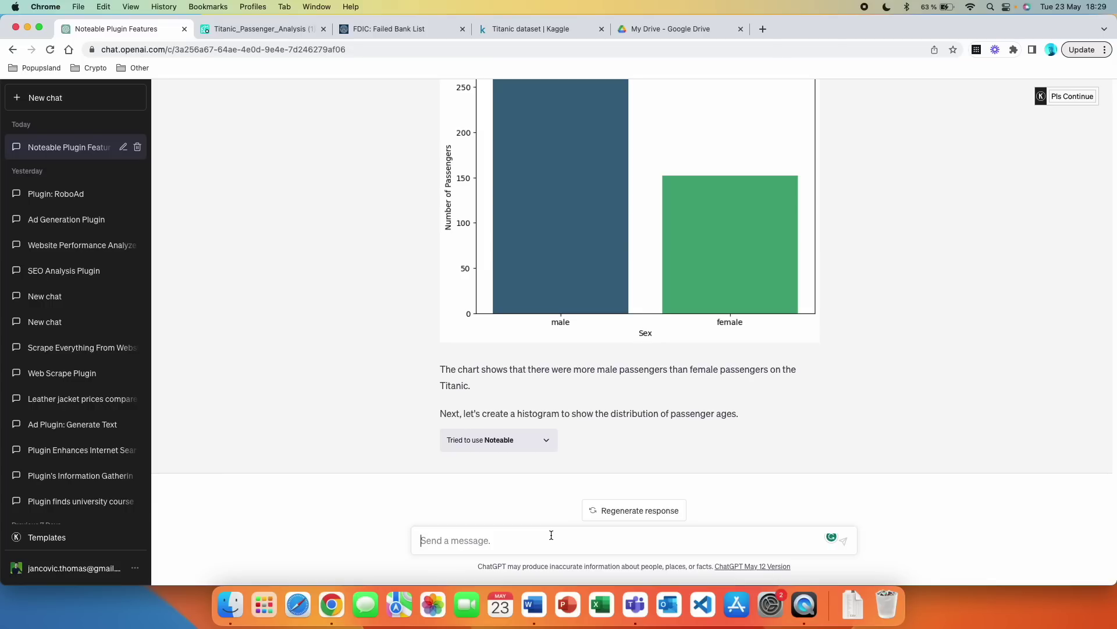
text(continue)
key(Return)
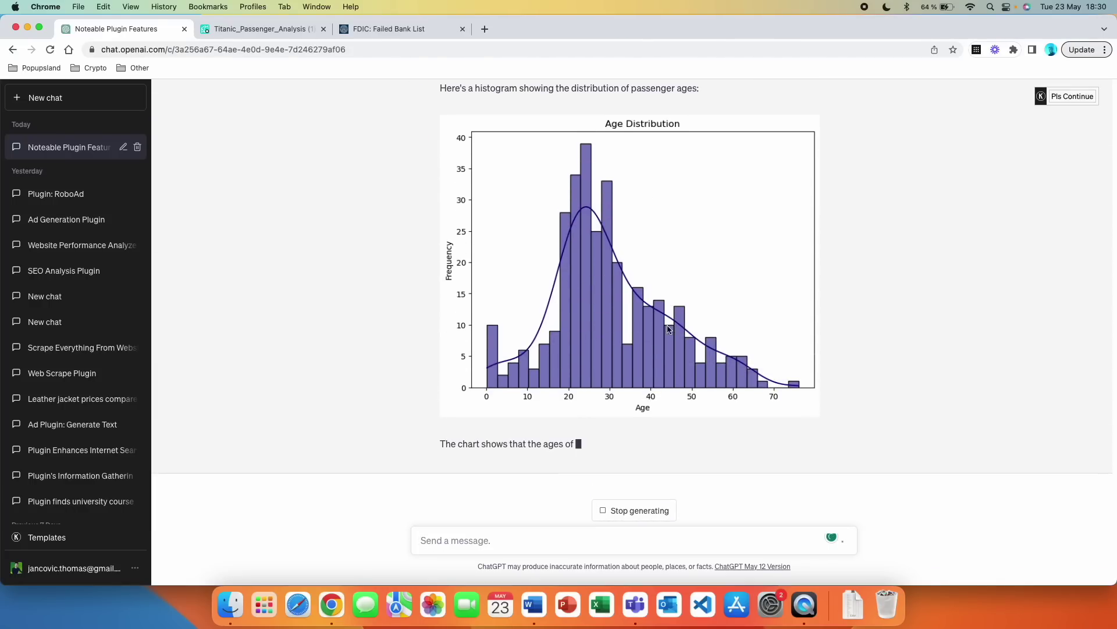
- Review the Age Distribution histogram in the ChatGPT reply and read the explanation of passenger ages beneath it
scroll(651, 233, up, 3)
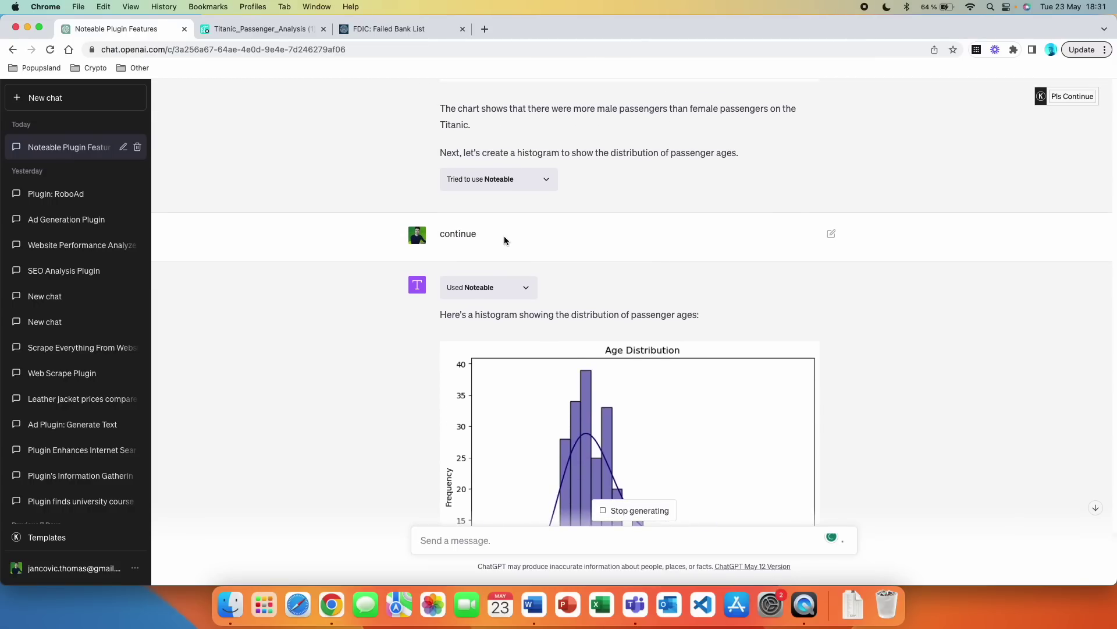
scroll(501, 232, down, 3)
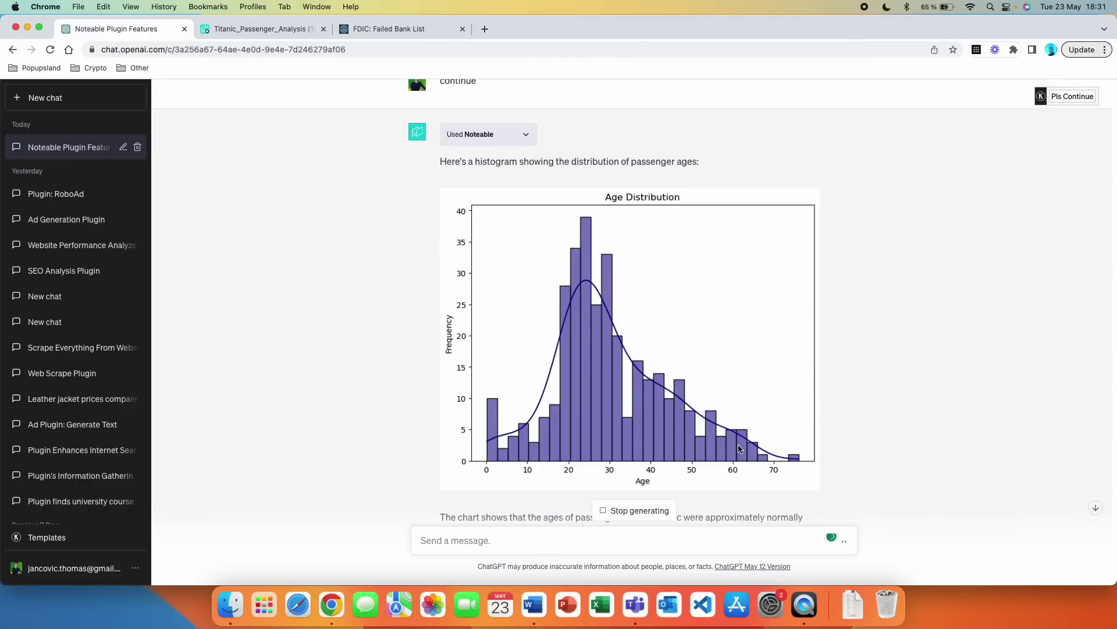
scroll(669, 445, down, 2)
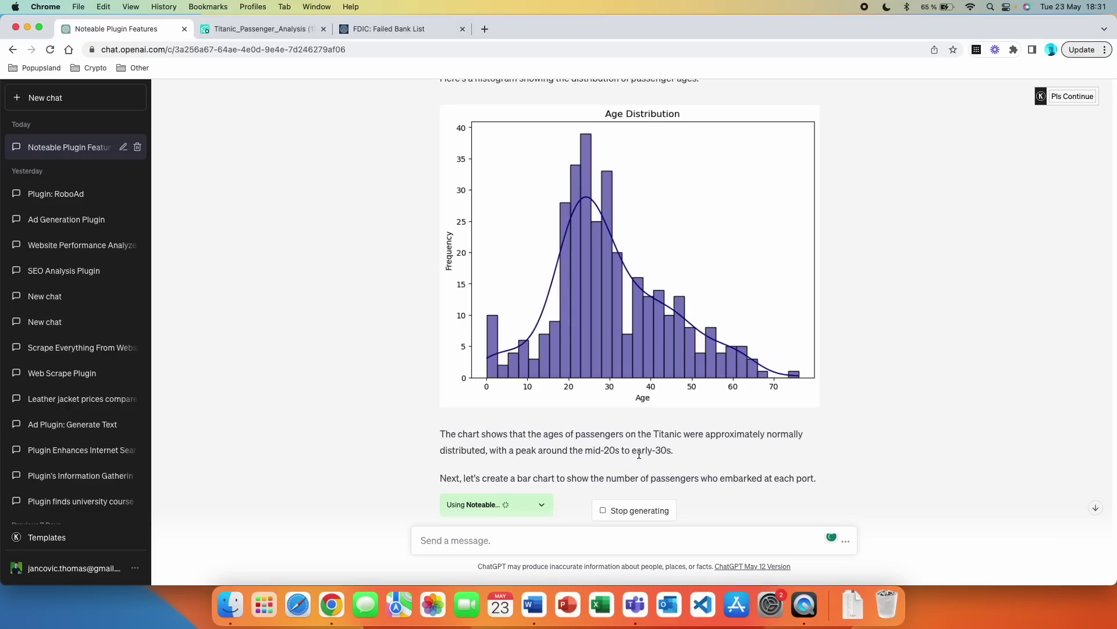
drag(674, 451, 633, 451)
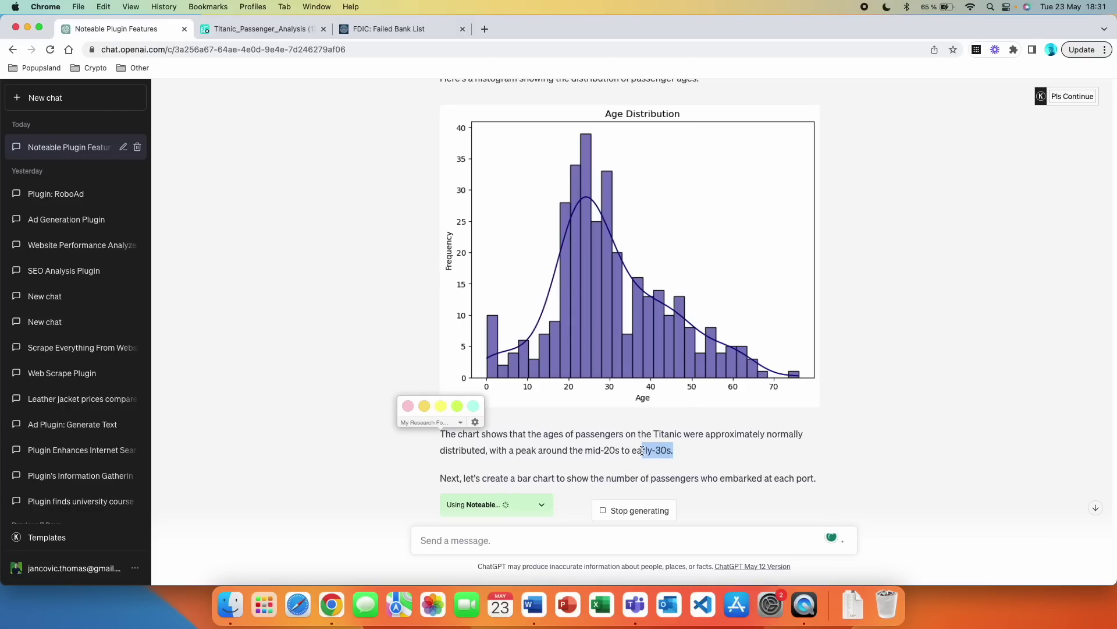
click(428, 437)
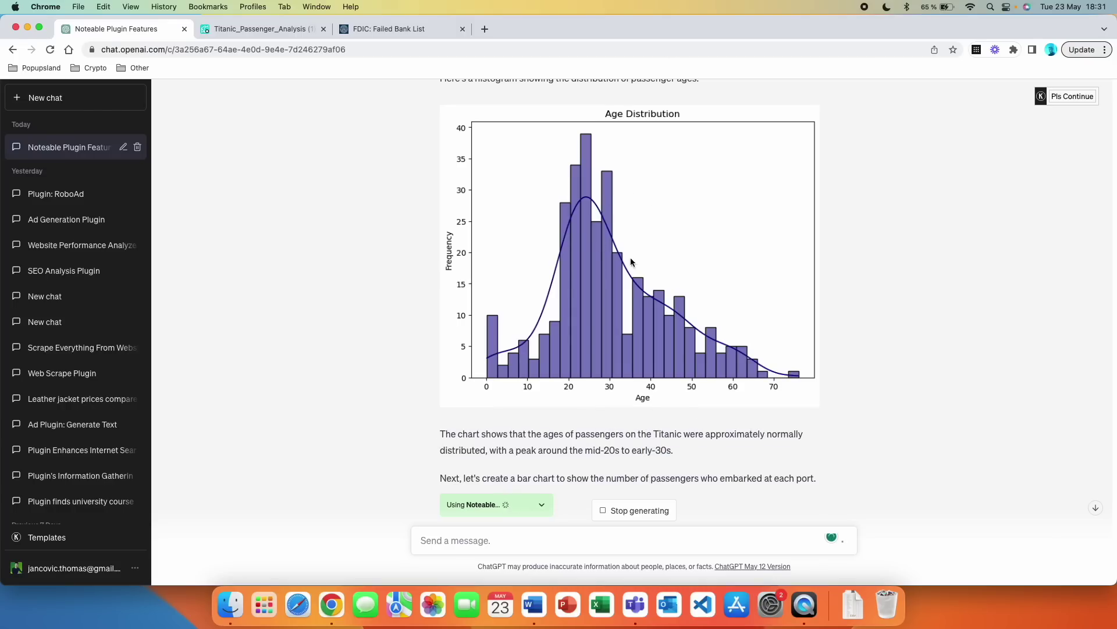
- Examine the Embarkation Counts bar chart by port and read the closing remarks of the Titanic analysis
scroll(652, 297, down, 2)
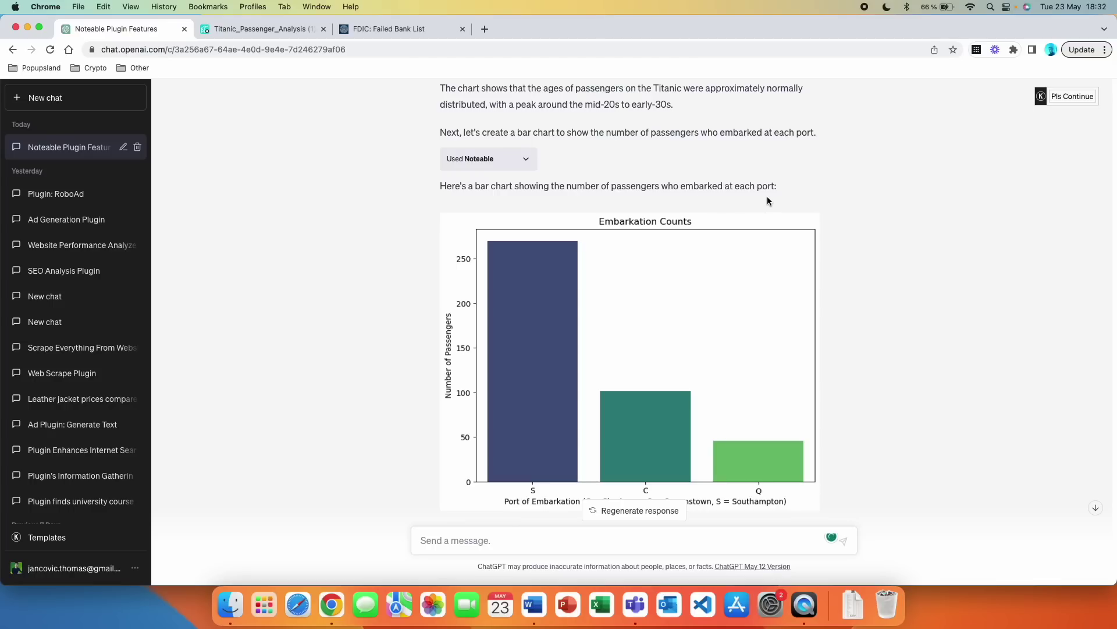
scroll(744, 291, down, 3)
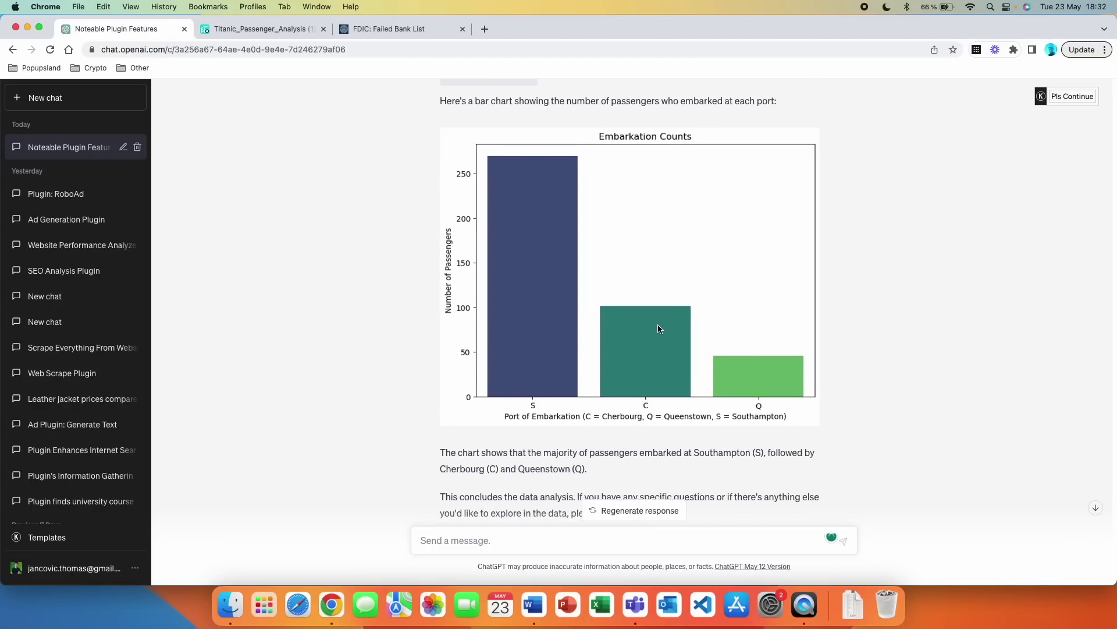
scroll(660, 330, up, 1)
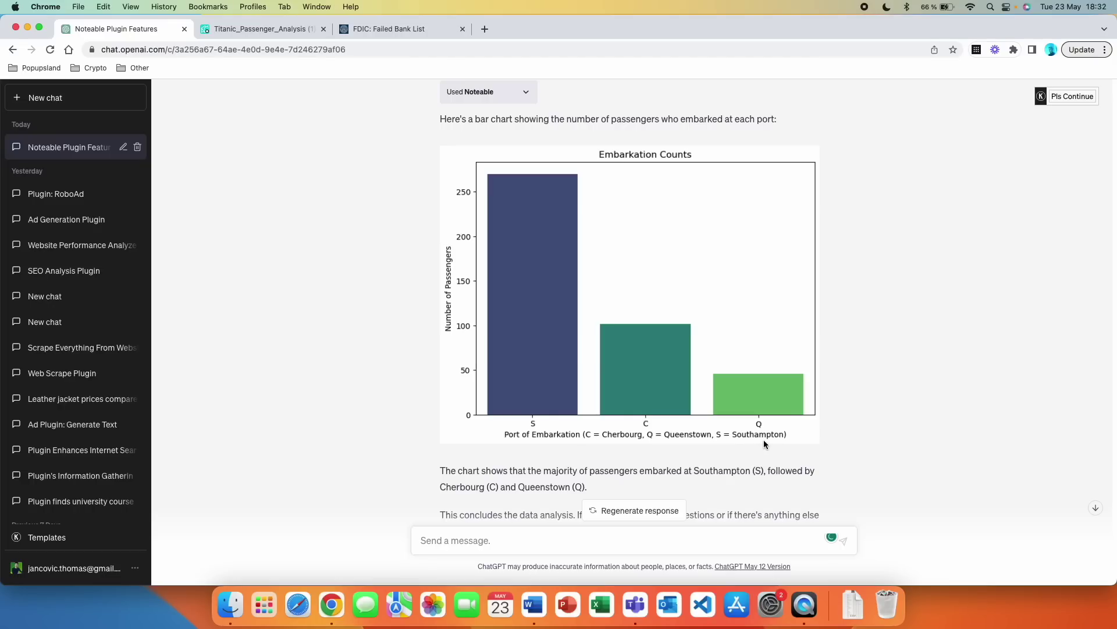
scroll(658, 431, down, 3)
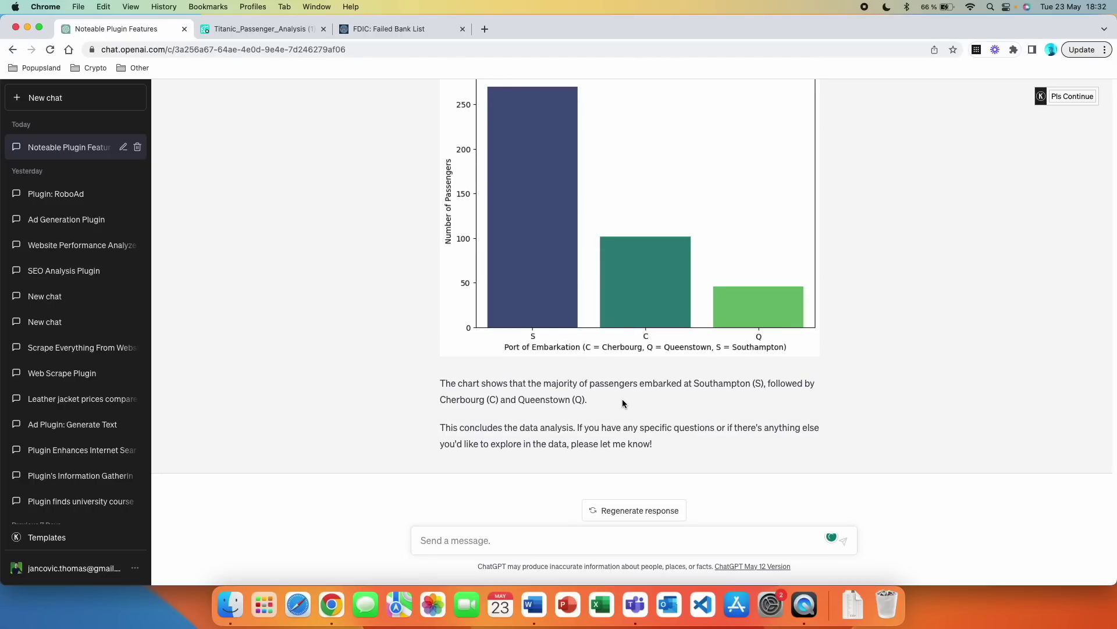